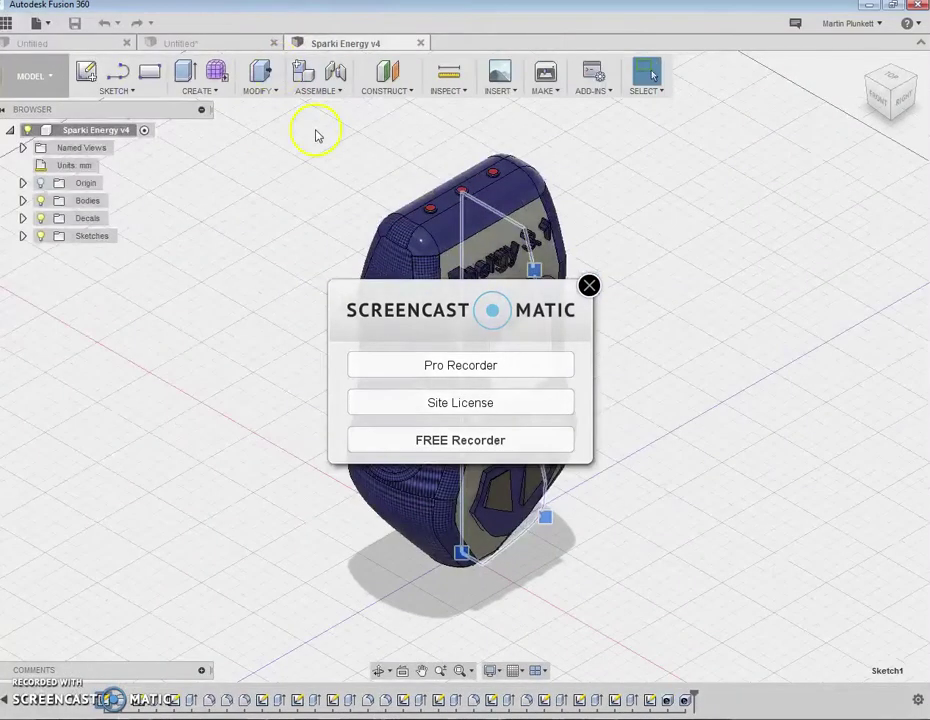
Roll the design history back to just after the first revolved body and review the available Create commands.
{"action": "left_click", "coordinate": [588, 287]}
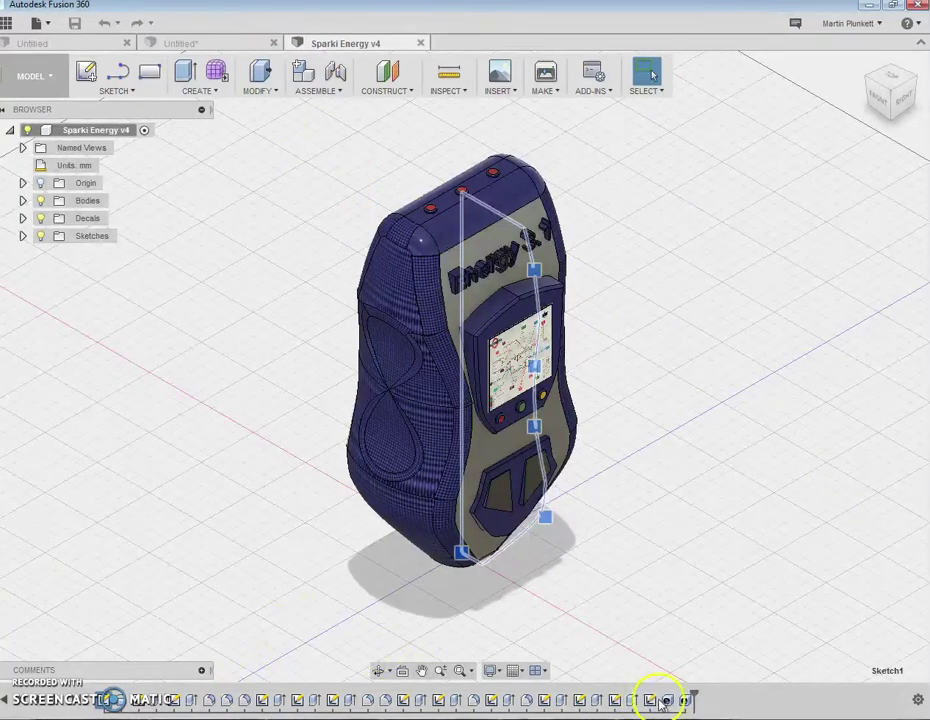
{"action": "mouse_move", "coordinate": [692, 697]}
{"action": "left_mouse_down"}
{"action": "mouse_move", "coordinate": [440, 692]}
{"action": "mouse_move", "coordinate": [448, 697]}
{"action": "mouse_move", "coordinate": [257, 652]}
{"action": "mouse_move", "coordinate": [112, 700]}
{"action": "left_mouse_up"}
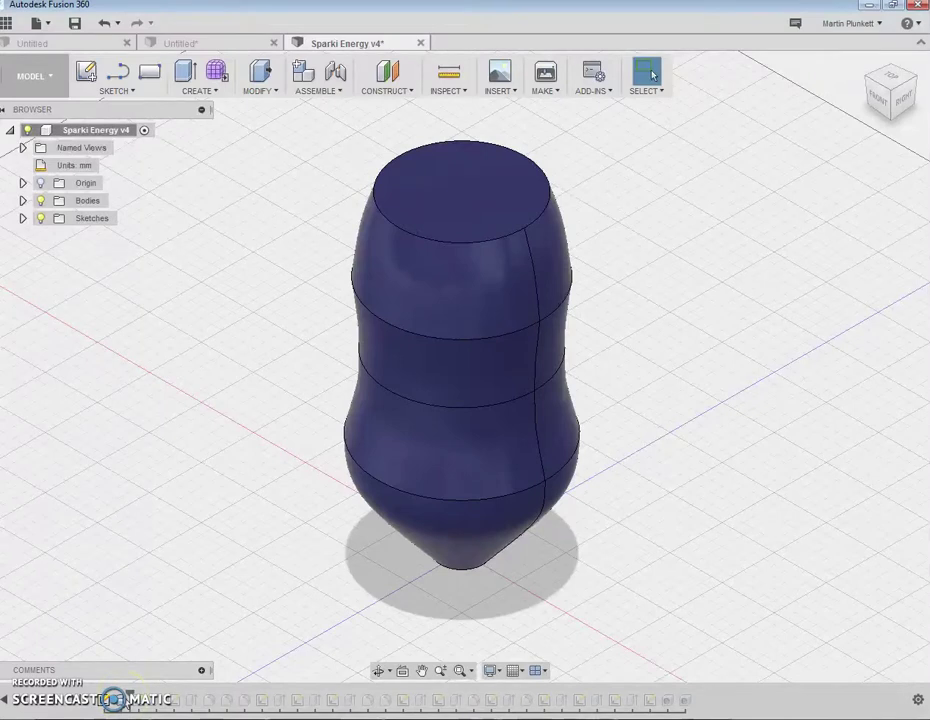
{"action": "left_click", "coordinate": [199, 91]}
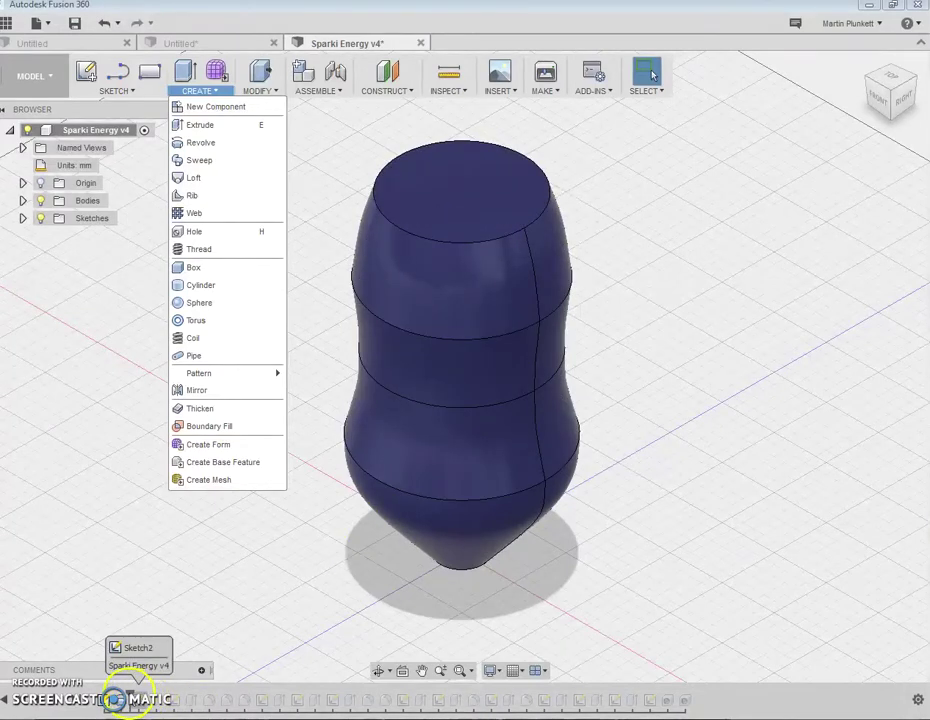
Advance the history marker past the second sketch and the extrude that cuts the revolved body's sides flat.
{"action": "left_click", "coordinate": [130, 695]}
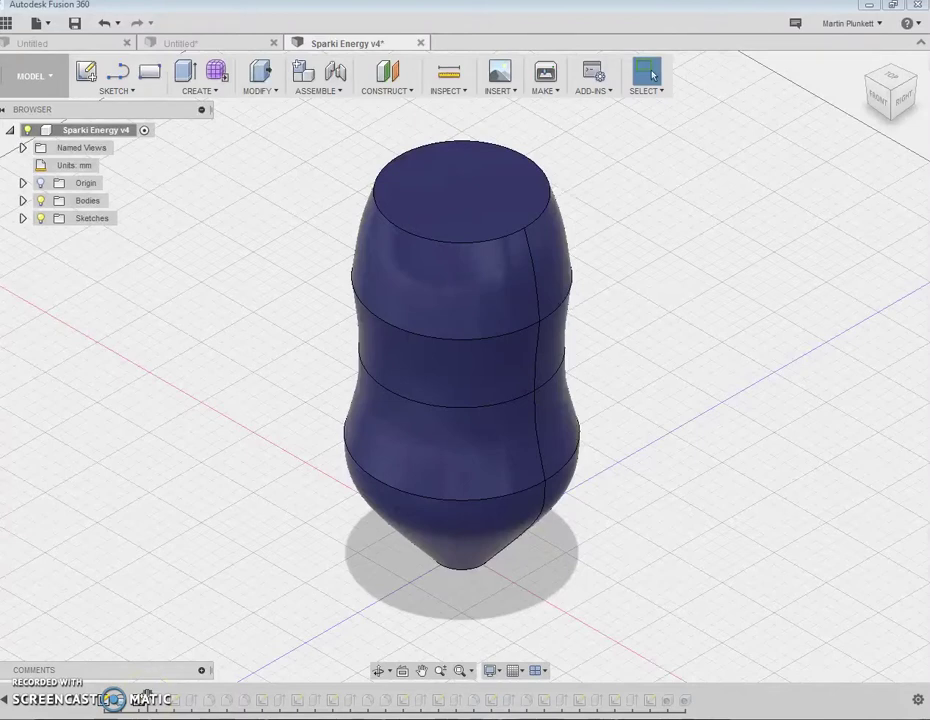
{"action": "mouse_move", "coordinate": [147, 698]}
{"action": "left_mouse_down"}
{"action": "mouse_move", "coordinate": [163, 701]}
{"action": "mouse_move", "coordinate": [146, 697]}
{"action": "left_mouse_up"}
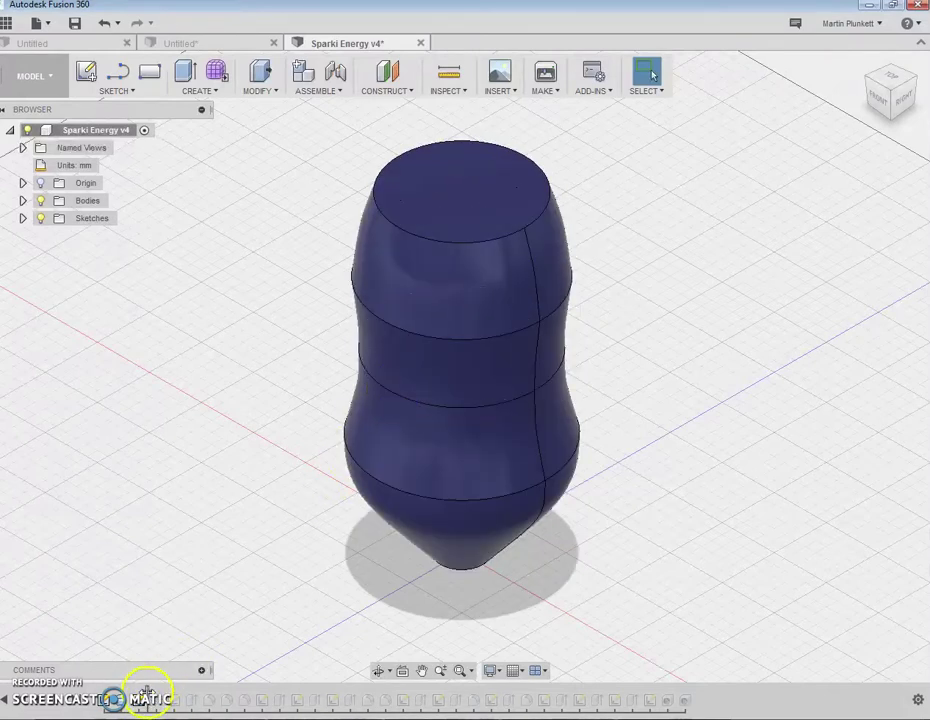
{"action": "left_click_drag", "start_coordinate": [148, 697], "coordinate": [156, 697]}
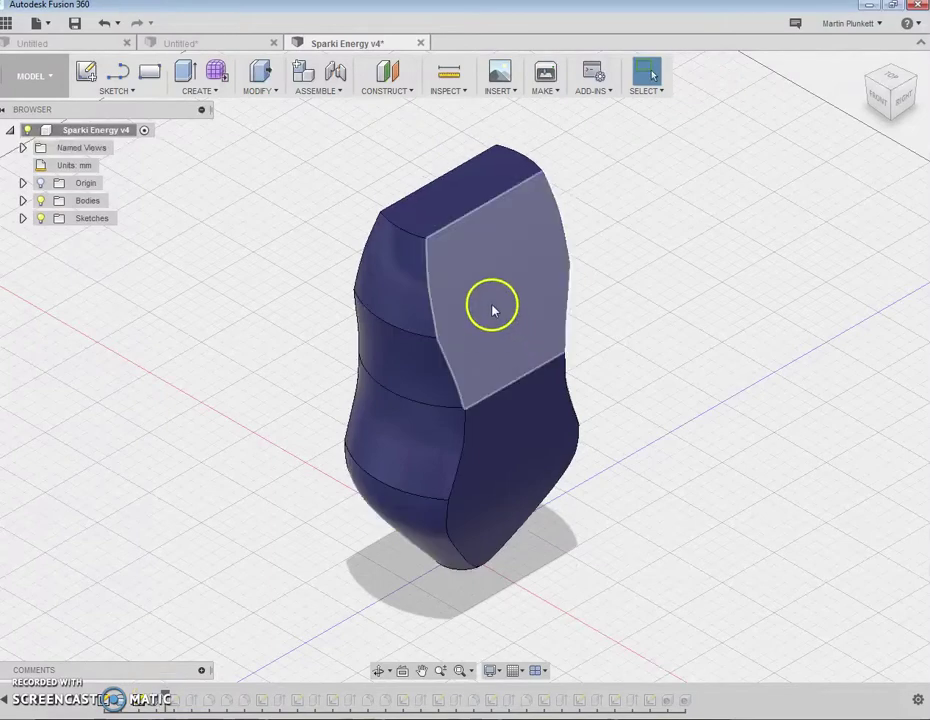
Highlight Sketch3 and advance the history marker past its extrude to review the raised upper front panel.
{"action": "mouse_move", "coordinate": [892, 93]}
{"action": "left_mouse_down"}
{"action": "mouse_move", "coordinate": [1, 62]}
{"action": "mouse_move", "coordinate": [60, 59]}
{"action": "mouse_move", "coordinate": [6, 63]}
{"action": "mouse_move", "coordinate": [5, 76]}
{"action": "left_mouse_up"}
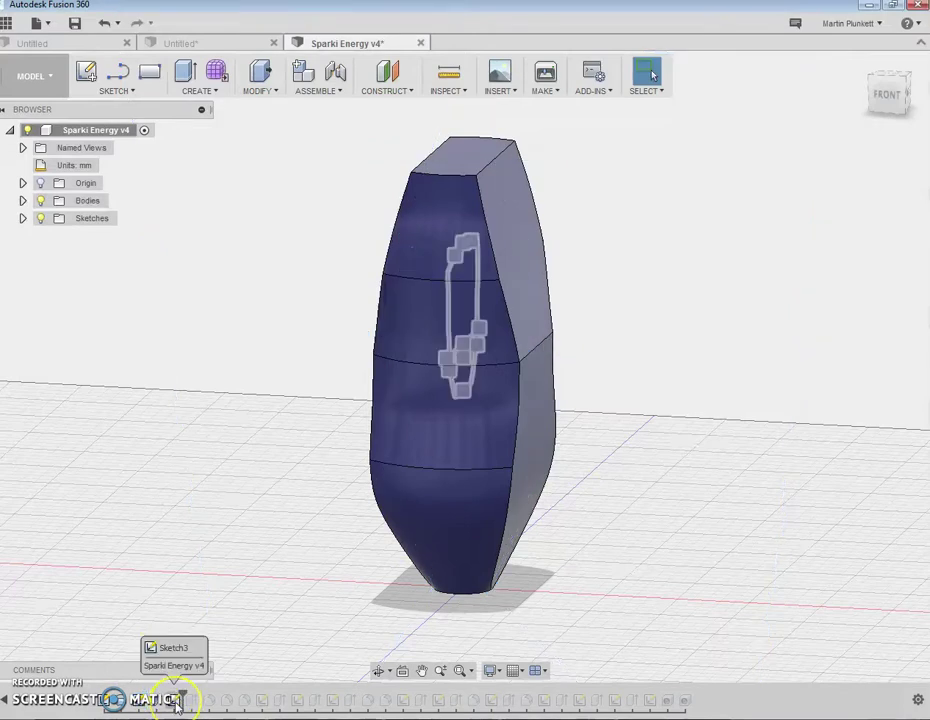
{"action": "left_click", "coordinate": [176, 700]}
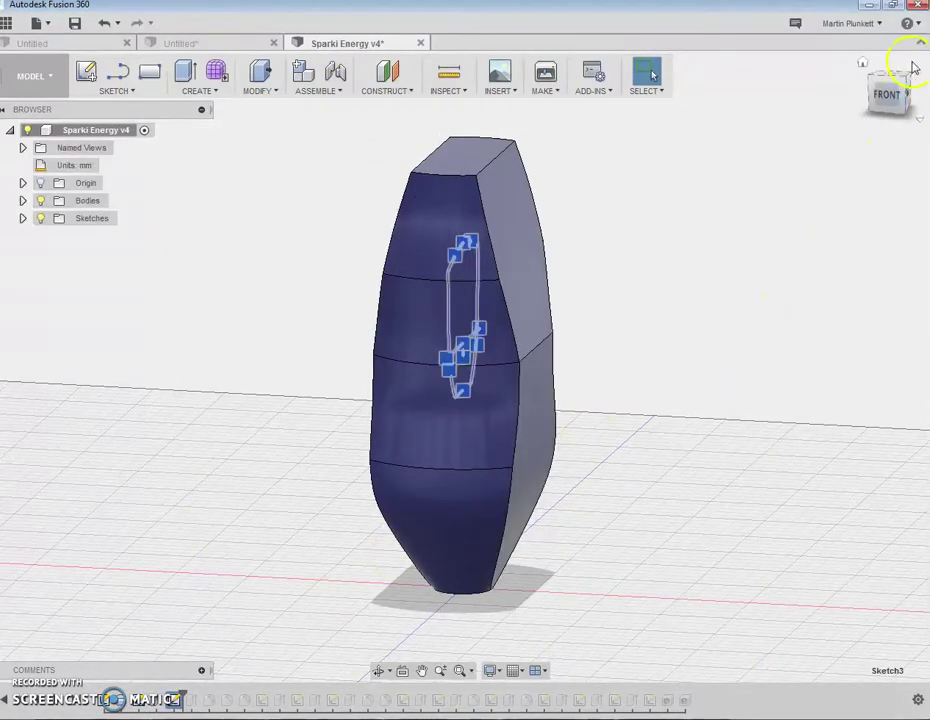
{"action": "mouse_move", "coordinate": [905, 85]}
{"action": "left_mouse_down"}
{"action": "mouse_move", "coordinate": [837, 98]}
{"action": "mouse_move", "coordinate": [857, 187]}
{"action": "mouse_move", "coordinate": [927, 172]}
{"action": "mouse_move", "coordinate": [31, 92]}
{"action": "left_mouse_up"}
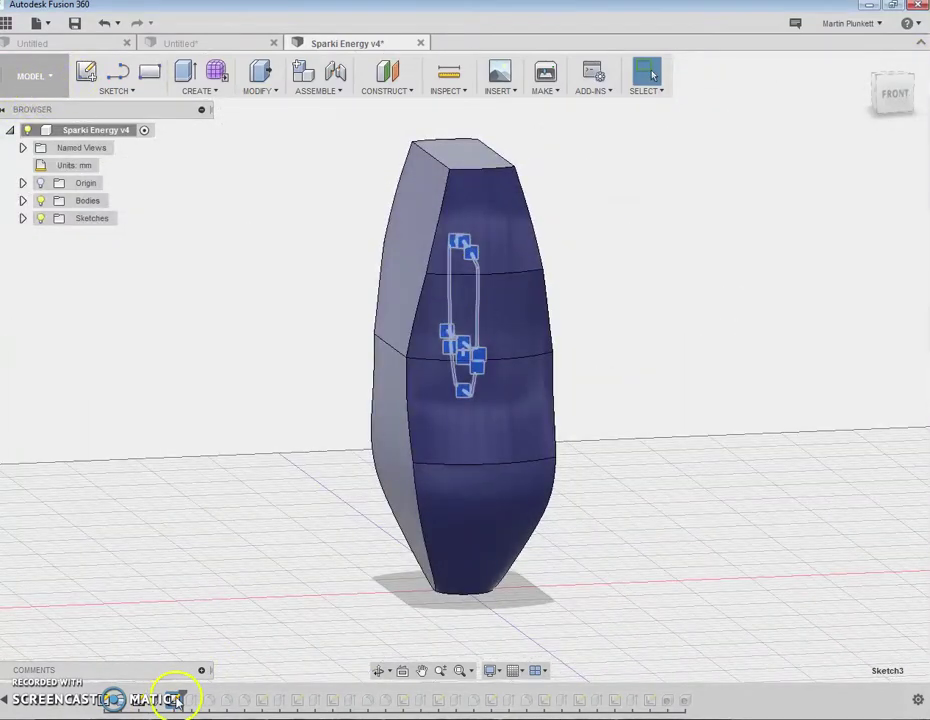
{"action": "left_click_drag", "start_coordinate": [185, 693], "coordinate": [195, 700]}
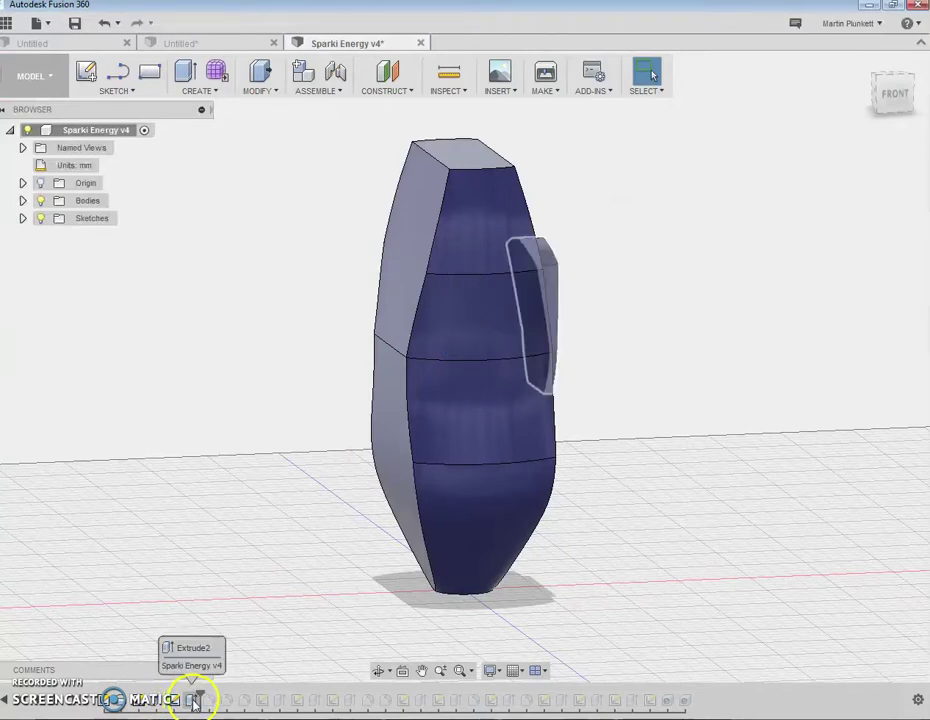
{"action": "left_click", "coordinate": [874, 78]}
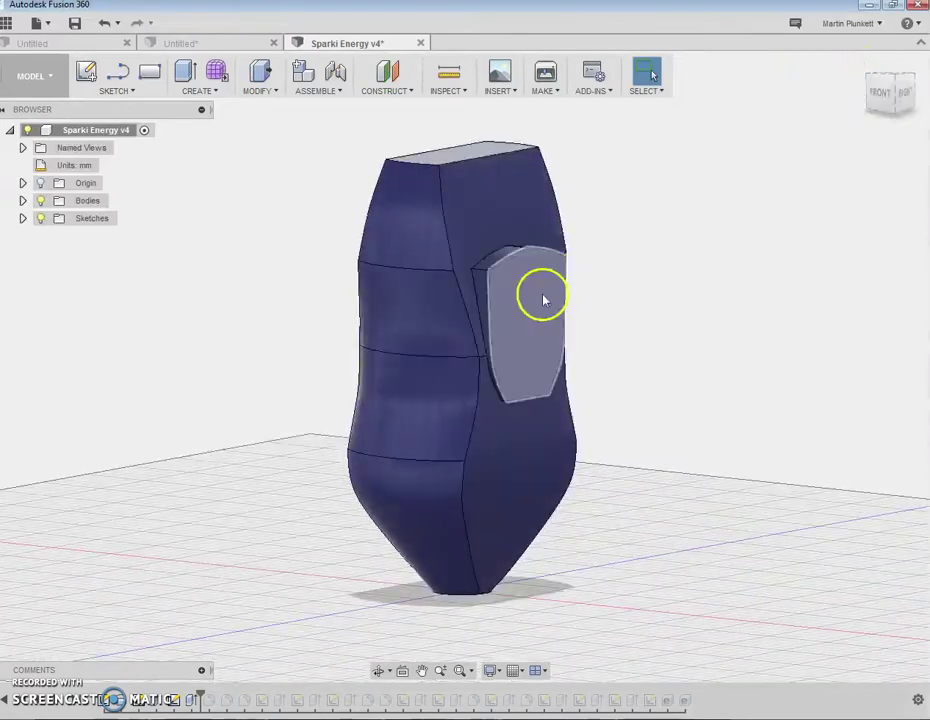
Review the Create commands, then select the raised panel's front face and look up Press Pull without applying it.
{"action": "left_click", "coordinate": [197, 91]}
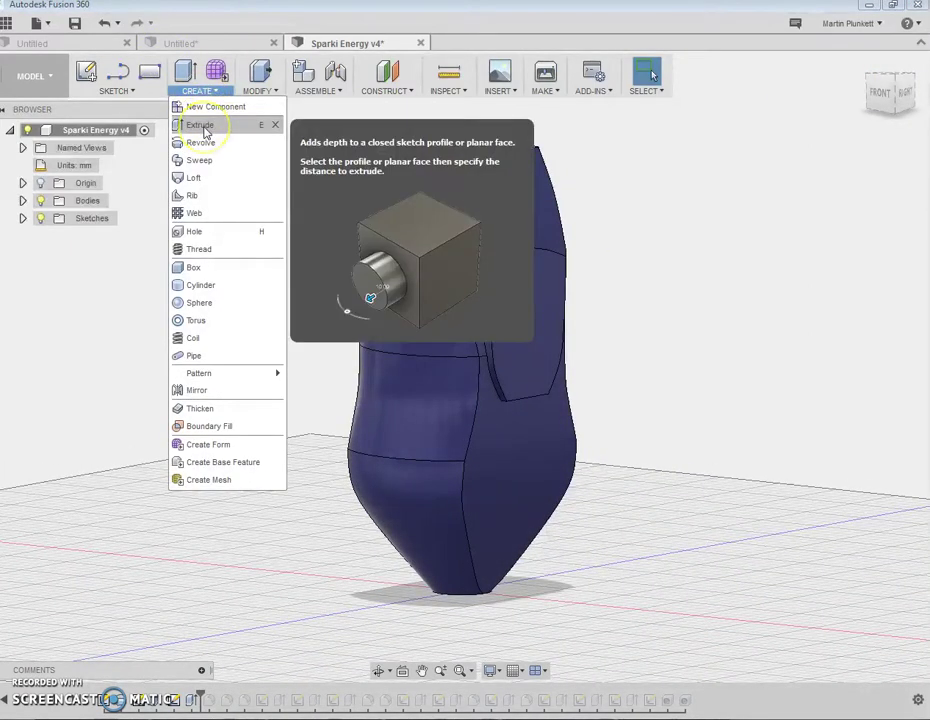
{"action": "left_click", "coordinate": [540, 292]}
{"action": "left_click", "coordinate": [543, 287]}
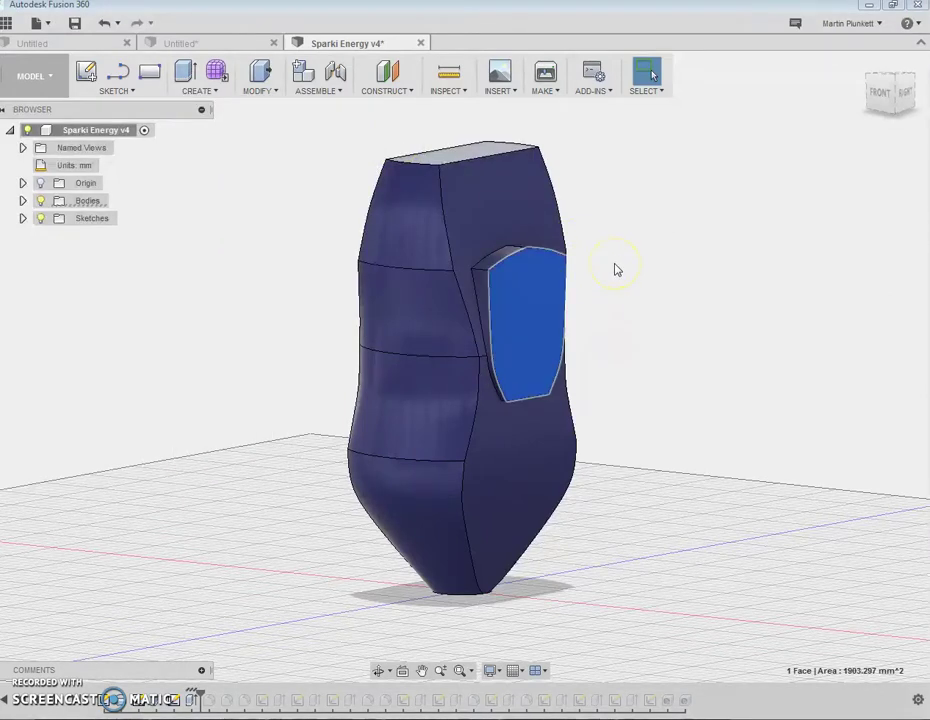
{"action": "left_click", "coordinate": [259, 92]}
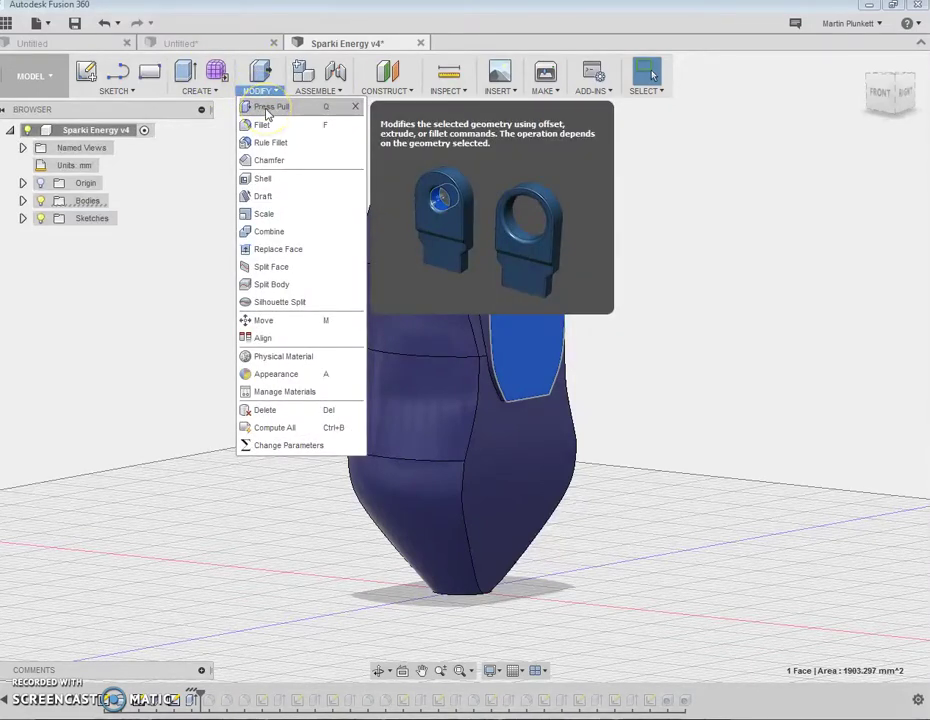
{"action": "left_click", "coordinate": [187, 224]}
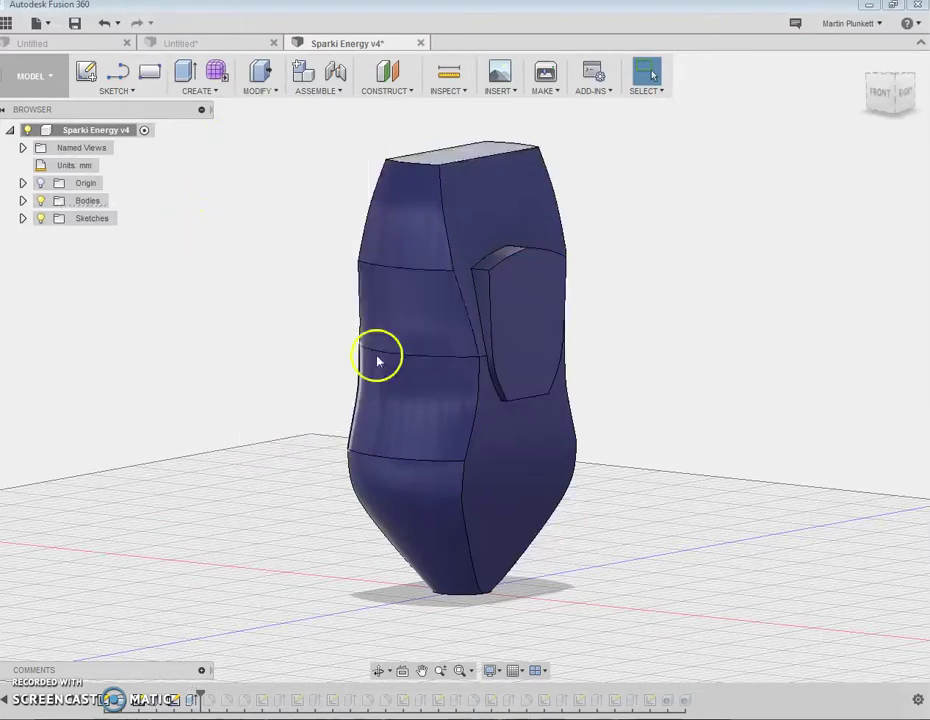
Advance the history marker through the body's edge fillets, reviewing the Modify commands and selecting the rounded top and side faces.
{"action": "left_click_drag", "start_coordinate": [201, 692], "coordinate": [215, 696]}
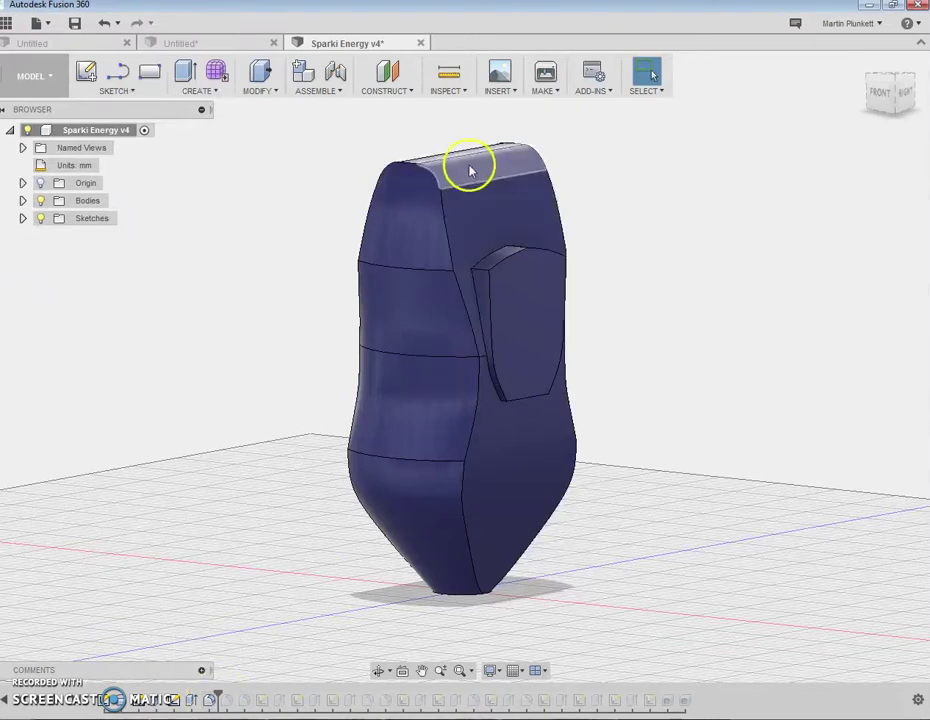
{"action": "left_click", "coordinate": [261, 91]}
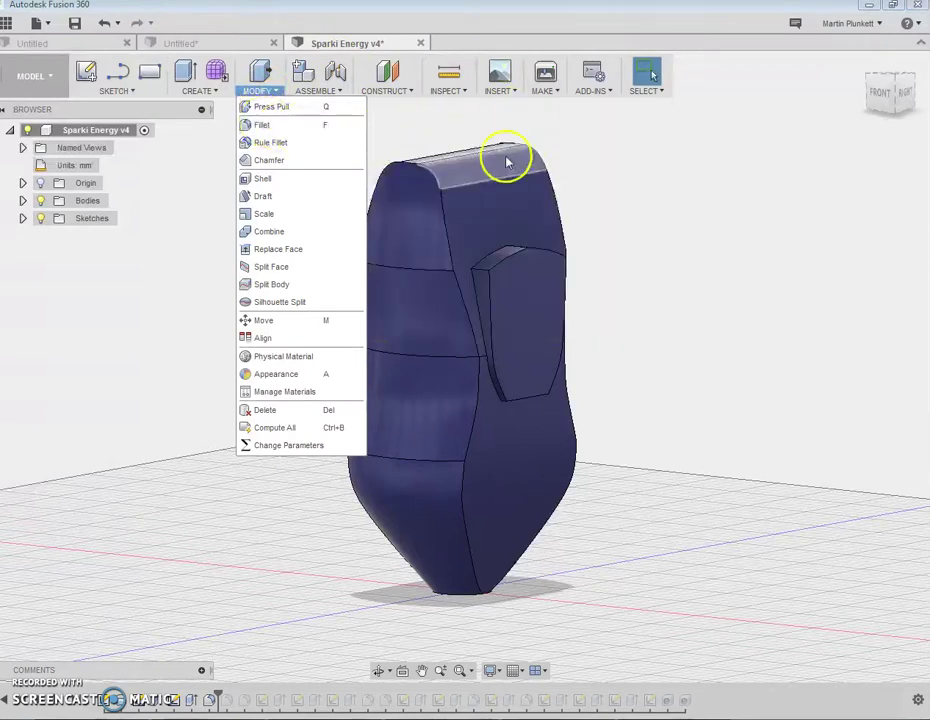
{"action": "left_click", "coordinate": [509, 158]}
{"action": "left_click", "coordinate": [509, 158]}
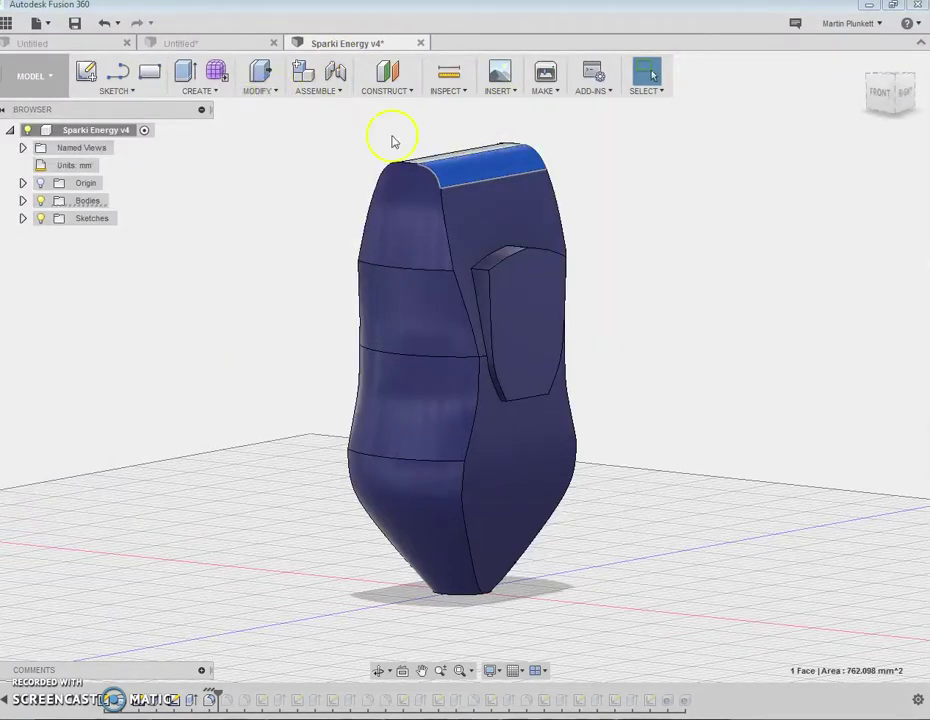
{"action": "right_click", "coordinate": [475, 169]}
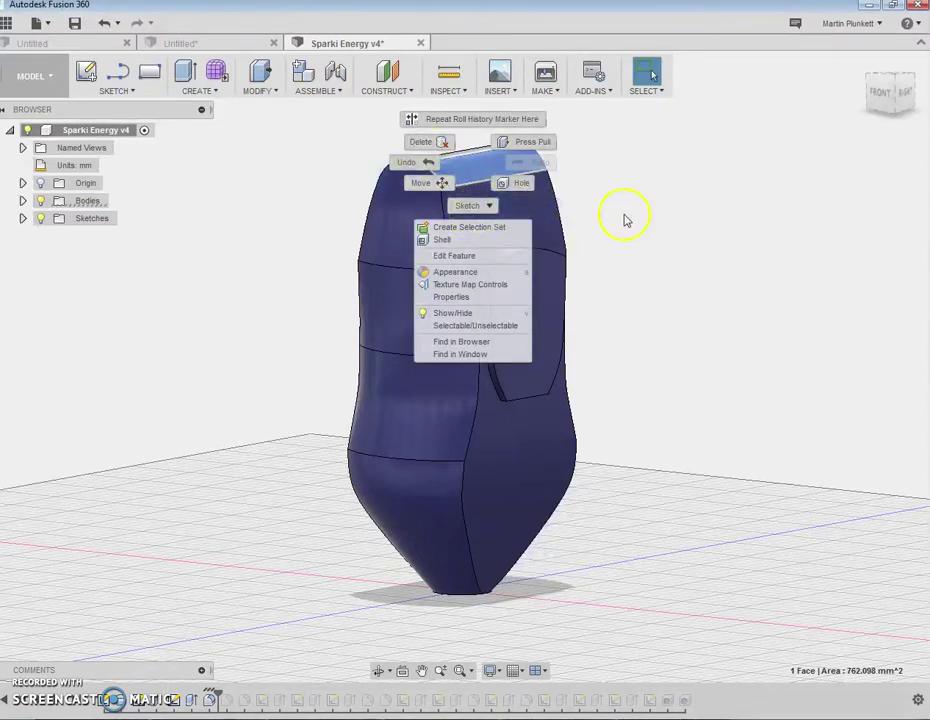
{"action": "key", "text": "Escape"}
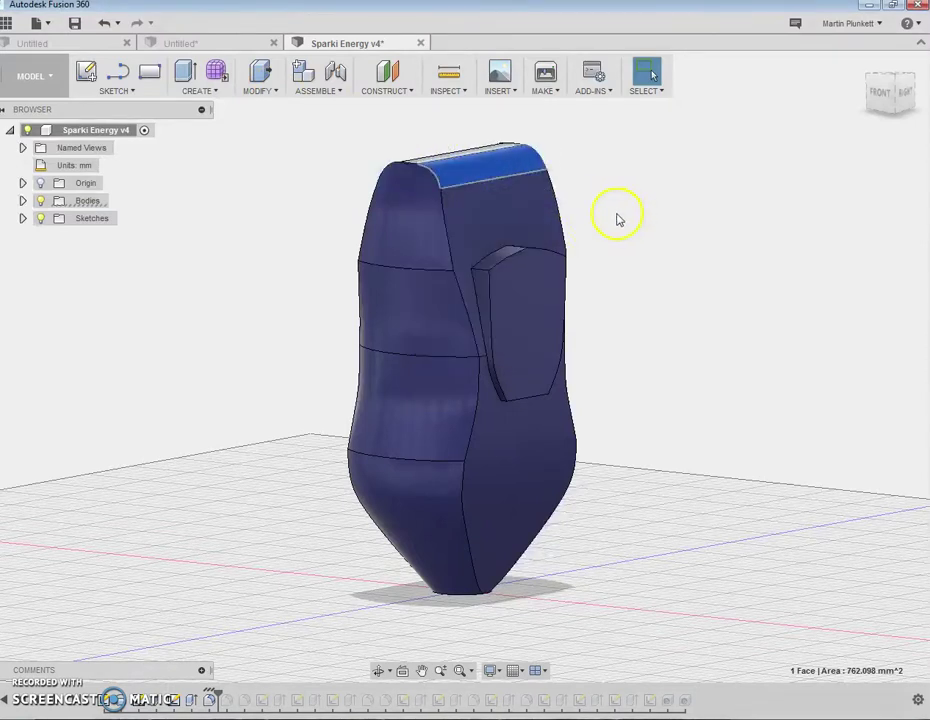
{"action": "left_click", "coordinate": [232, 696]}
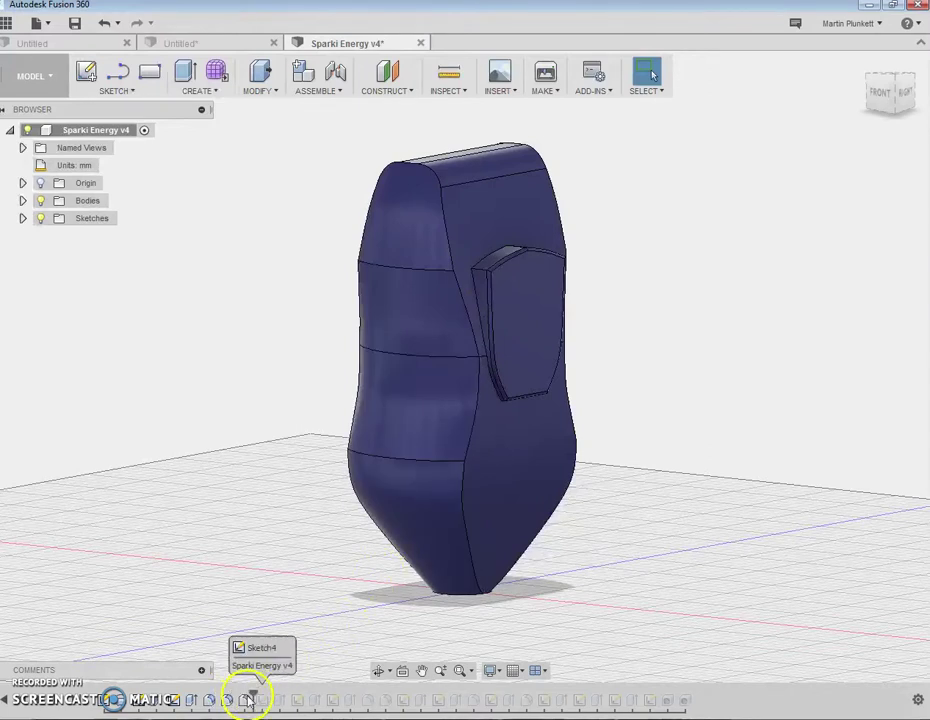
{"action": "left_click", "coordinate": [446, 205]}
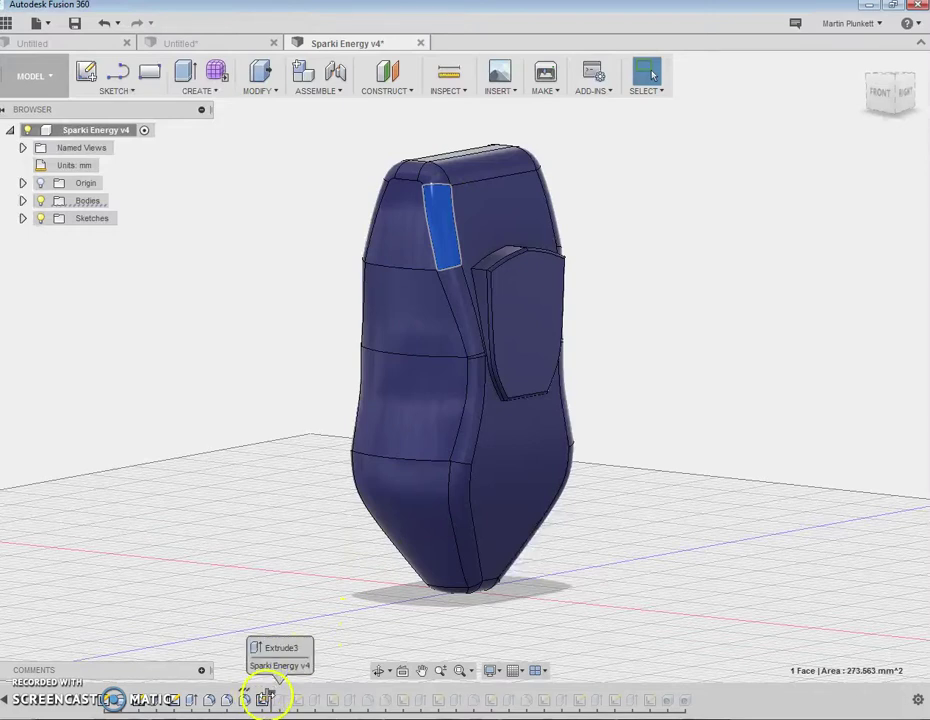
Advance the history marker through the sketches and extrudes that form the lower shield-shaped pad, viewing it from below.
{"action": "left_click", "coordinate": [268, 699]}
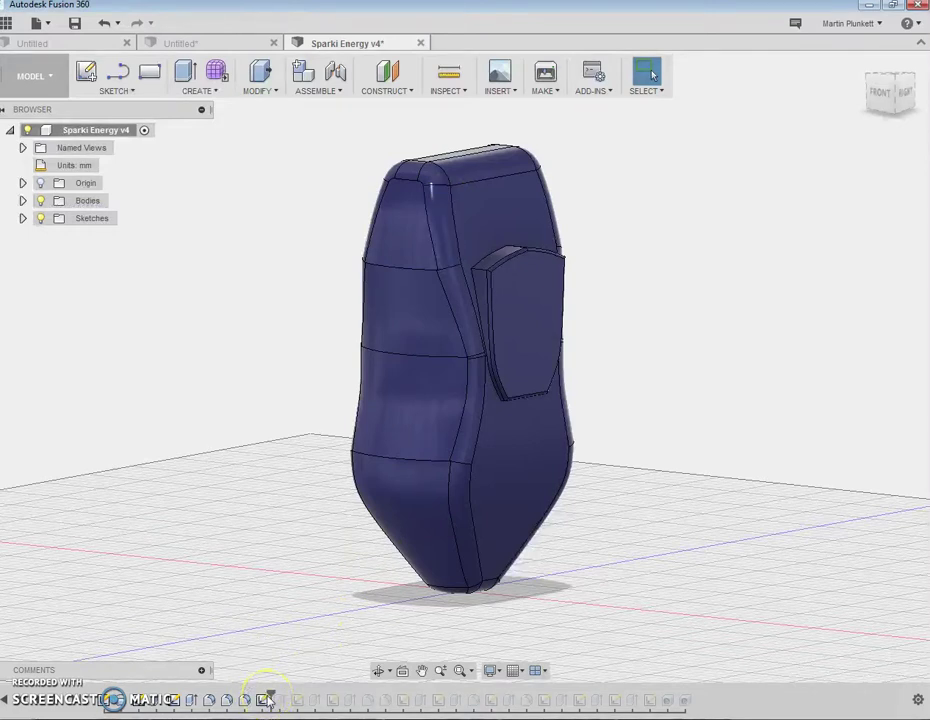
{"action": "left_click_drag", "start_coordinate": [268, 699], "coordinate": [286, 699]}
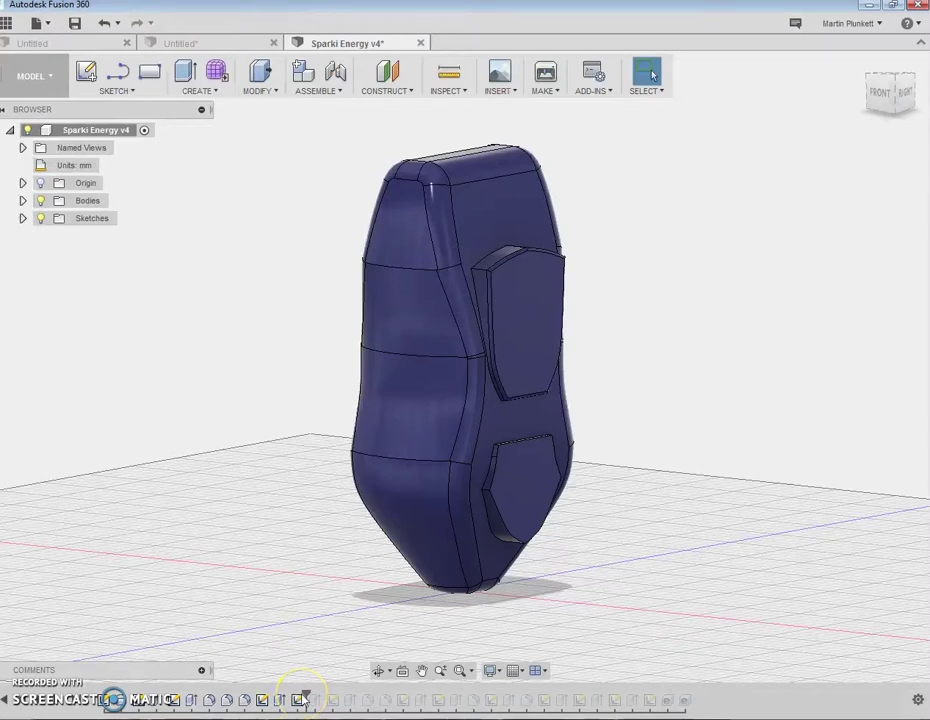
{"action": "mouse_move", "coordinate": [900, 120]}
{"action": "left_mouse_down"}
{"action": "mouse_move", "coordinate": [793, 131]}
{"action": "mouse_move", "coordinate": [648, 116]}
{"action": "mouse_move", "coordinate": [625, 22]}
{"action": "mouse_move", "coordinate": [656, 706]}
{"action": "mouse_move", "coordinate": [716, 695]}
{"action": "mouse_move", "coordinate": [751, 25]}
{"action": "mouse_move", "coordinate": [862, 148]}
{"action": "left_mouse_up"}
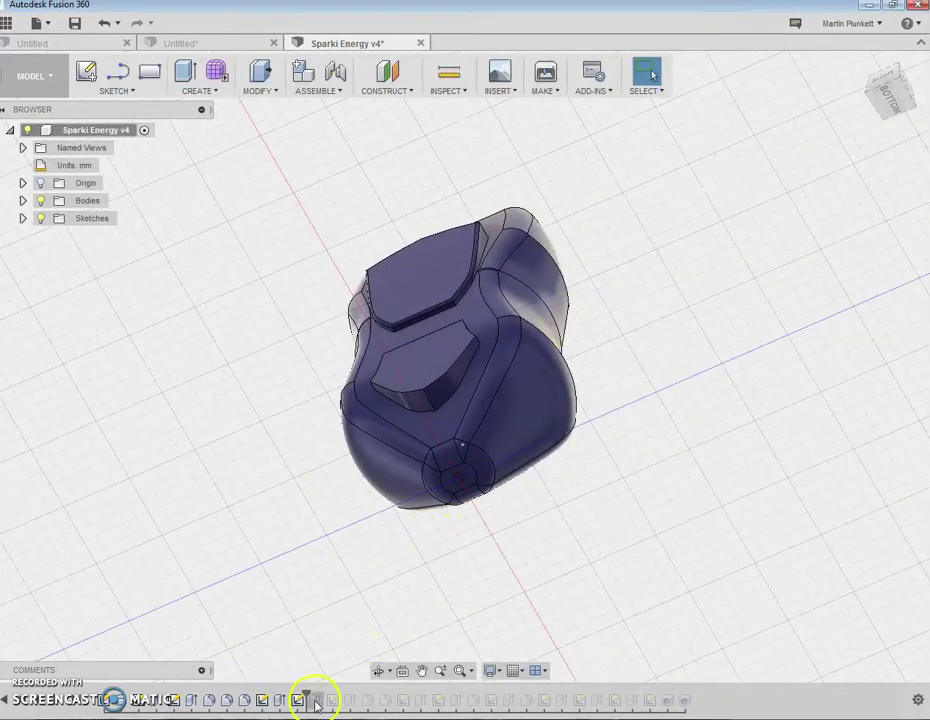
{"action": "left_click_drag", "start_coordinate": [306, 695], "coordinate": [317, 699]}
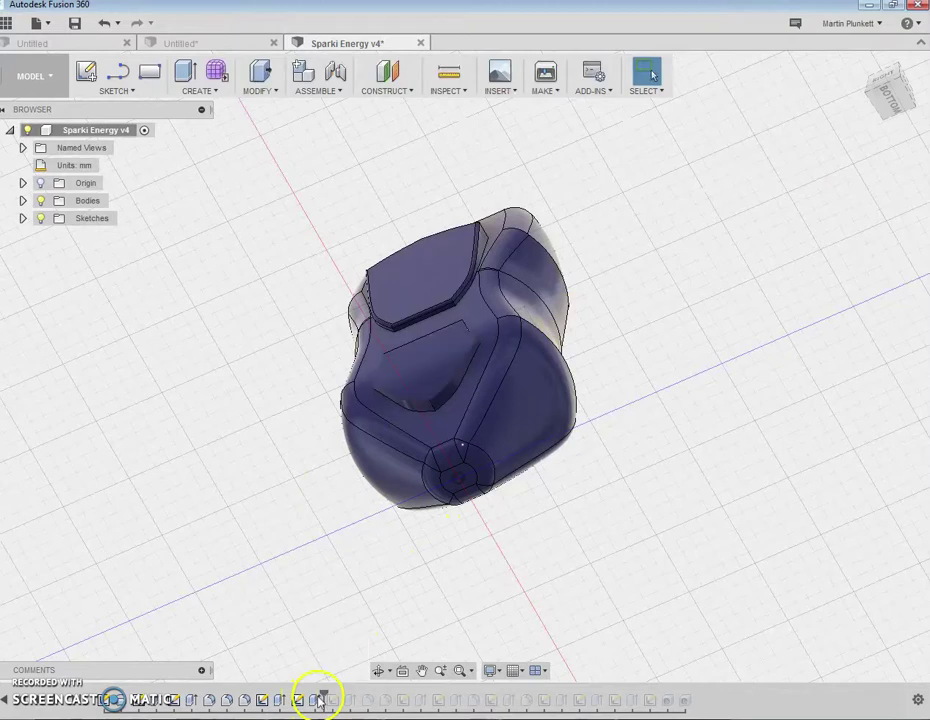
Advance the history marker past the next sketch and extrude and examine the teardrop grip recesses on the body's side.
{"action": "left_click_drag", "start_coordinate": [325, 698], "coordinate": [357, 695]}
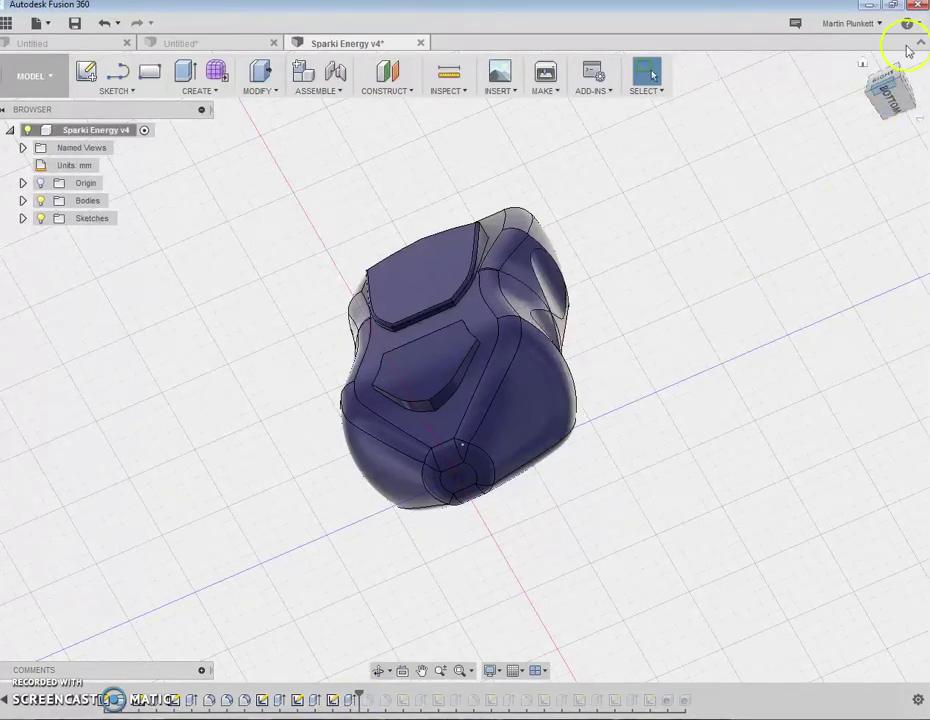
{"action": "left_click_drag", "start_coordinate": [900, 82], "coordinate": [874, 168]}
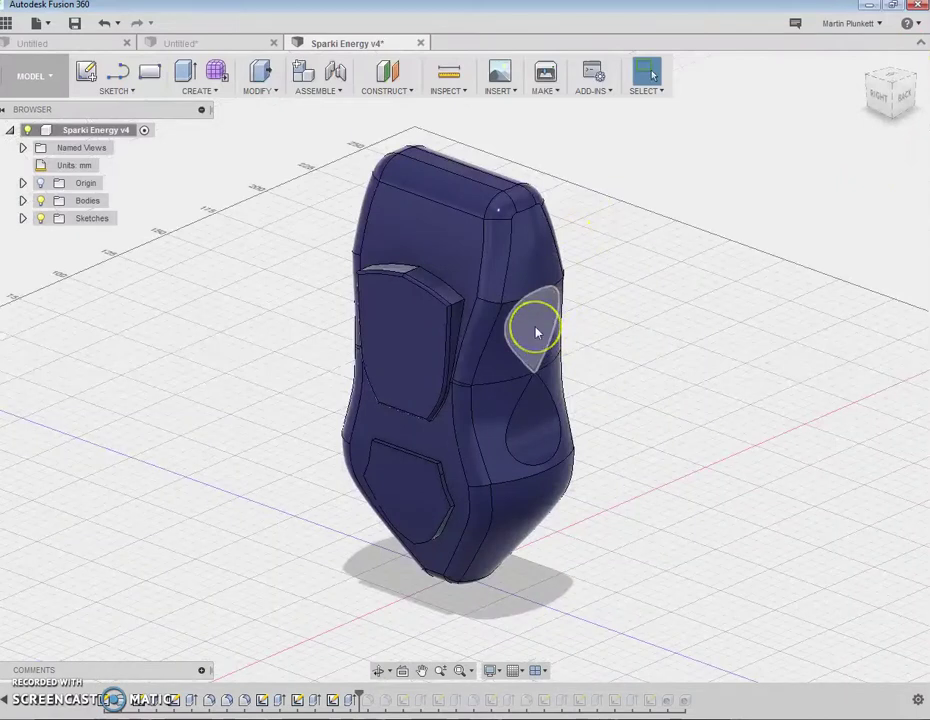
{"action": "left_click", "coordinate": [536, 333]}
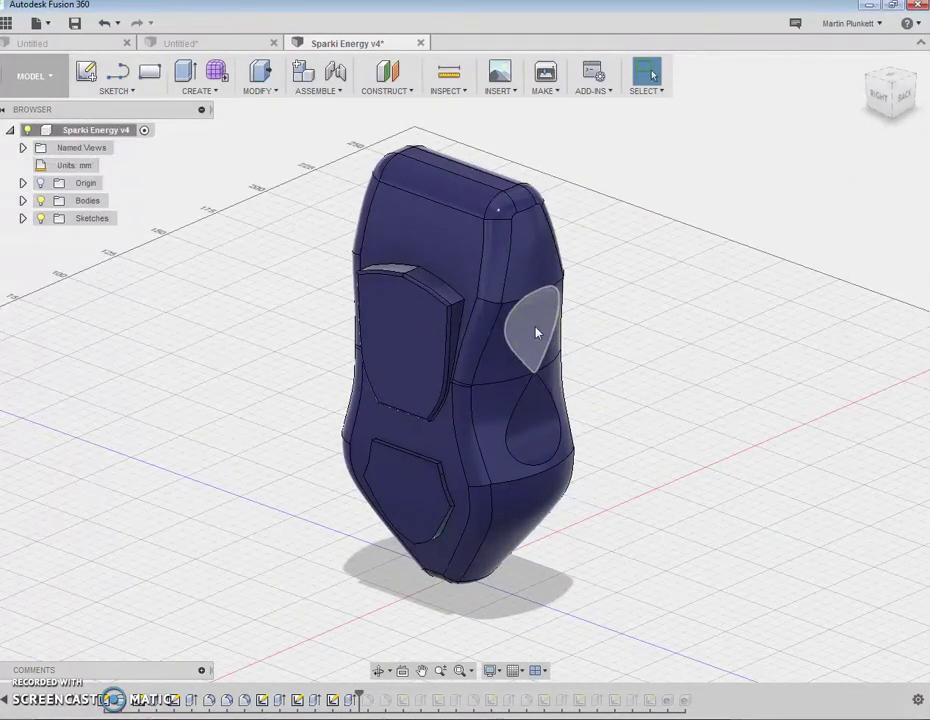
{"action": "left_click", "coordinate": [530, 328]}
{"action": "left_click", "coordinate": [885, 106]}
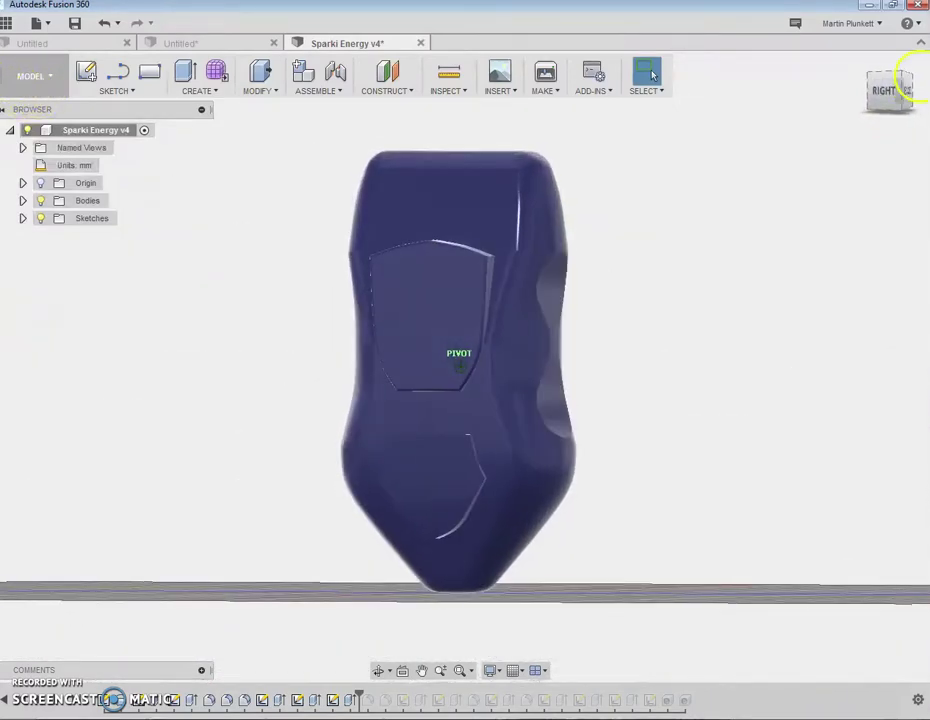
{"action": "left_click", "coordinate": [910, 85]}
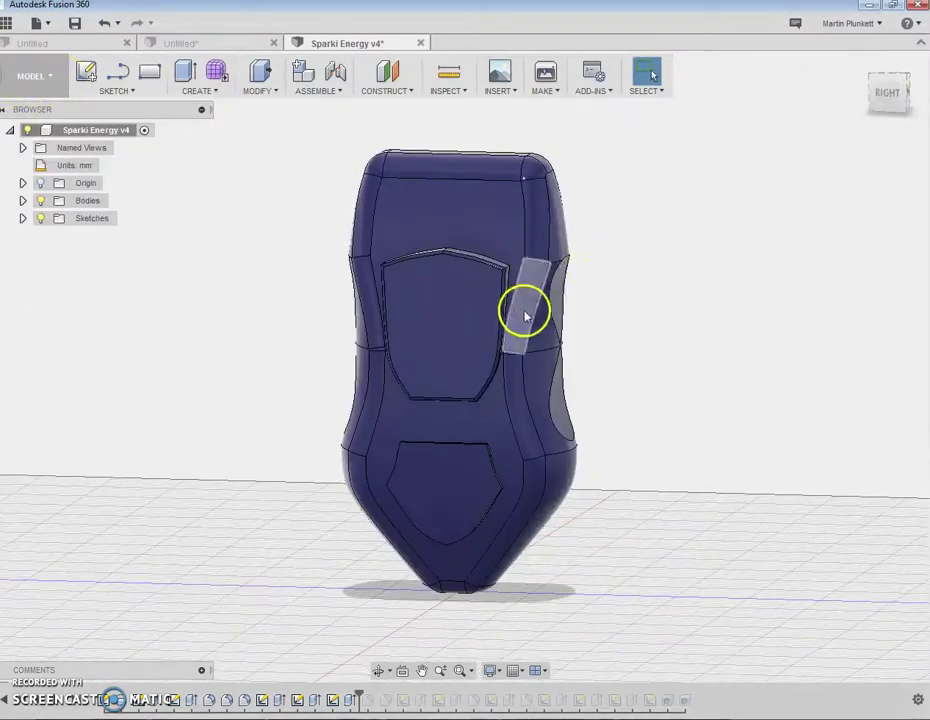
{"action": "left_click_drag", "start_coordinate": [888, 96], "coordinate": [851, 97]}
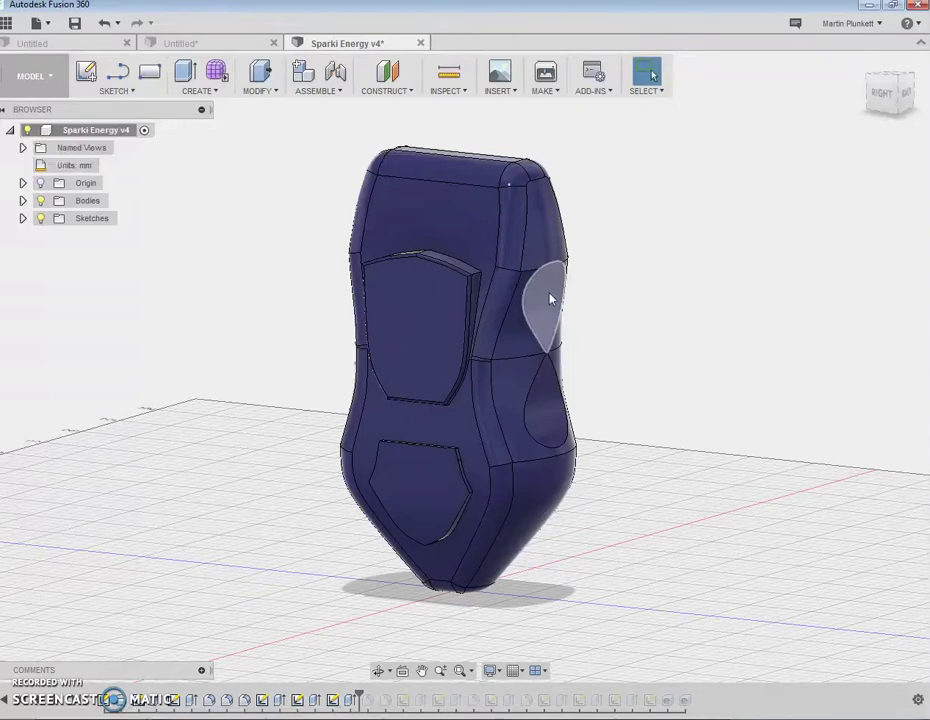
{"action": "left_click", "coordinate": [335, 340]}
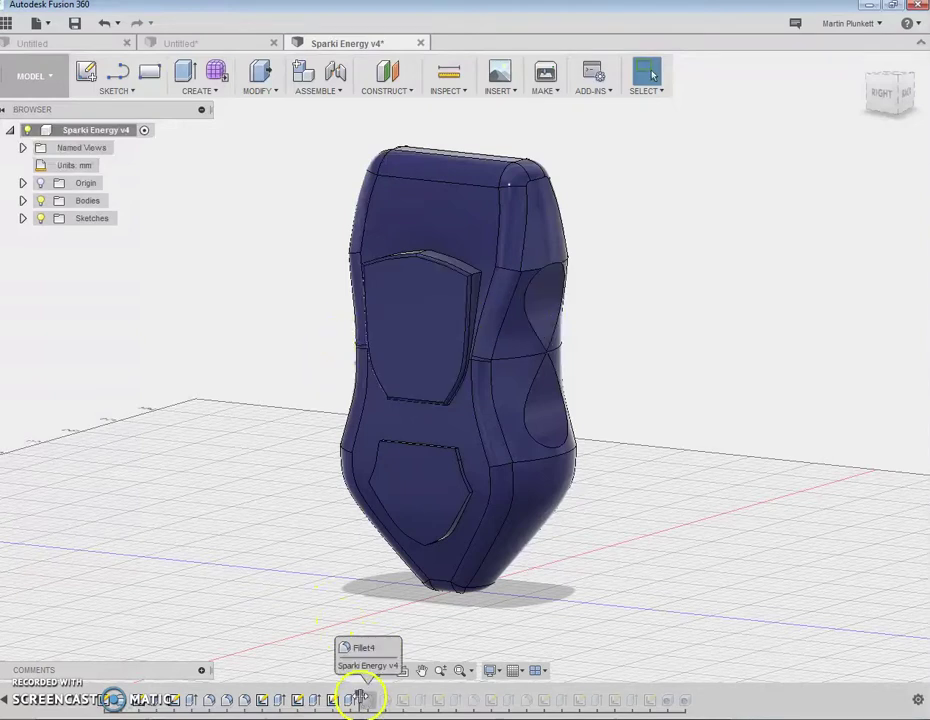
Advance the history marker past the grip recess fillets and the rectangular screen extrude on the upper front panel.
{"action": "left_click_drag", "start_coordinate": [362, 700], "coordinate": [403, 696]}
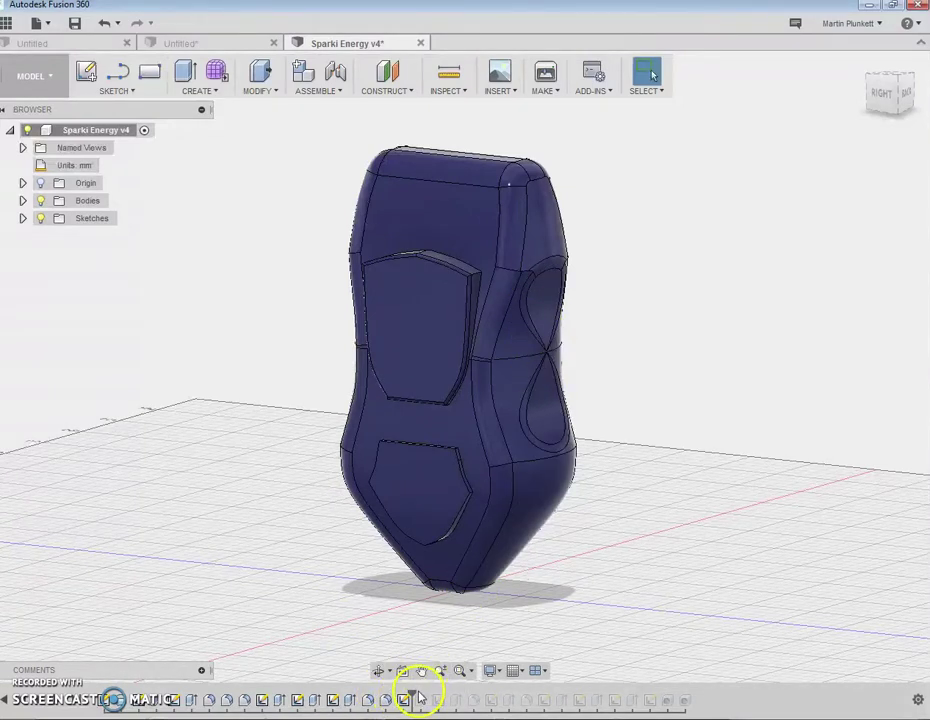
{"action": "left_click_drag", "start_coordinate": [411, 693], "coordinate": [432, 694]}
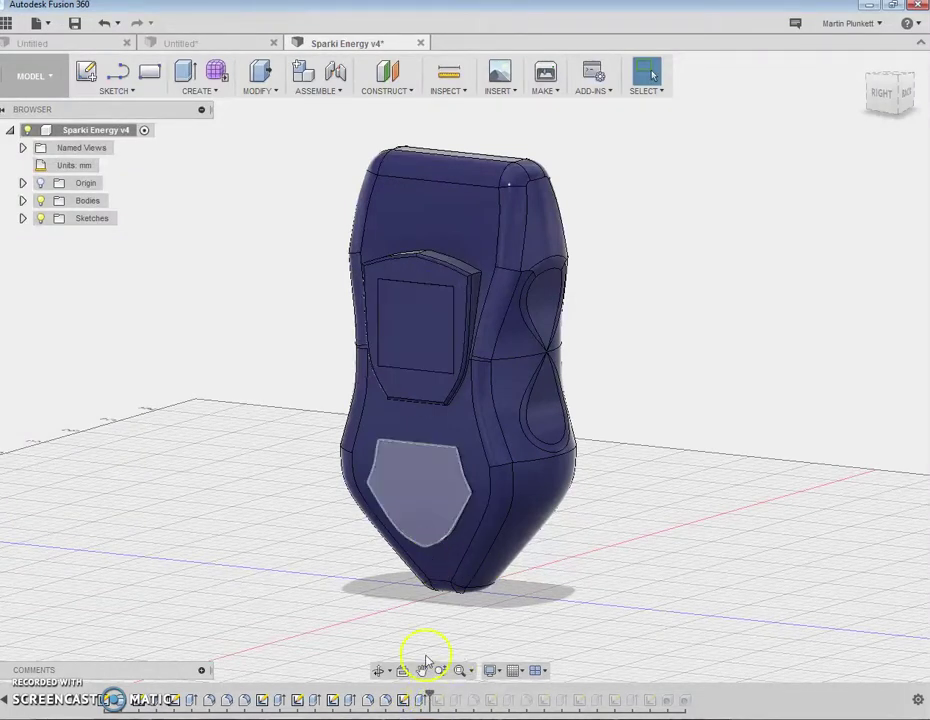
Advance the history marker past the sketch and extrude of the three round buttons below the screen and select one button's face.
{"action": "mouse_move", "coordinate": [437, 703]}
{"action": "left_mouse_down"}
{"action": "mouse_move", "coordinate": [426, 695]}
{"action": "mouse_move", "coordinate": [461, 692]}
{"action": "mouse_move", "coordinate": [464, 703]}
{"action": "left_mouse_up"}
{"action": "scroll", "coordinate": [415, 386], "scroll_direction": "up", "scroll_amount": 6}
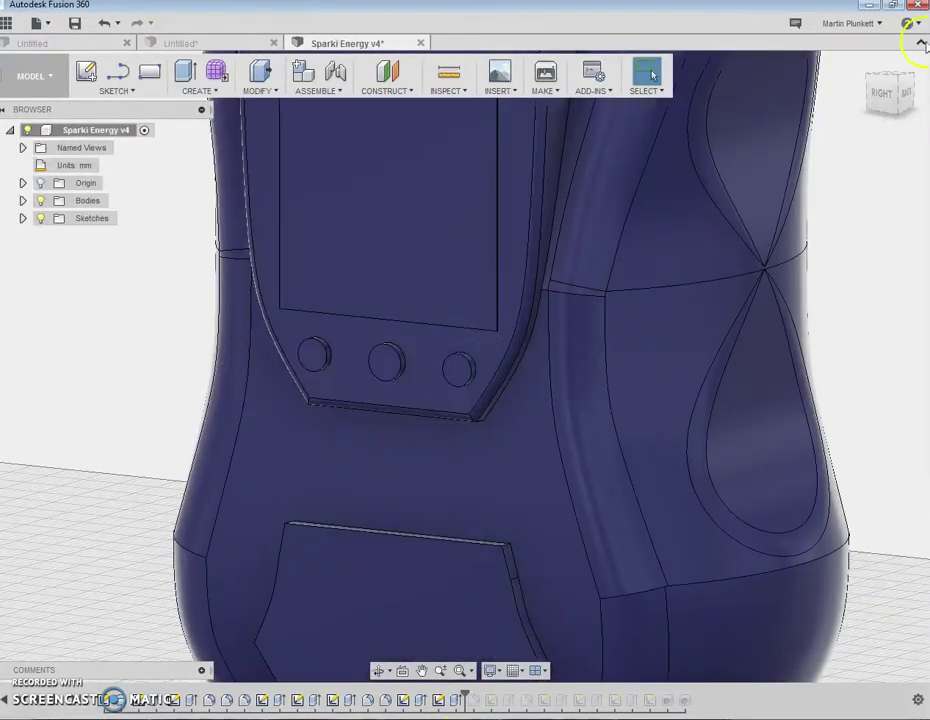
{"action": "mouse_move", "coordinate": [888, 89]}
{"action": "left_mouse_down"}
{"action": "mouse_move", "coordinate": [828, 83]}
{"action": "mouse_move", "coordinate": [926, 70]}
{"action": "mouse_move", "coordinate": [84, 63]}
{"action": "left_mouse_up"}
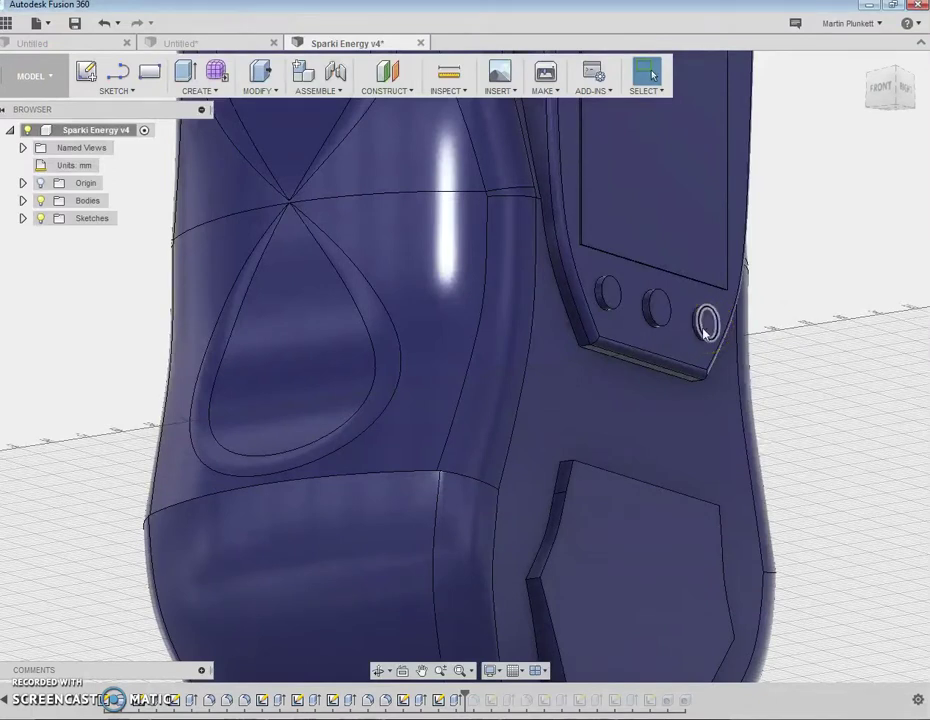
{"action": "left_click", "coordinate": [608, 298]}
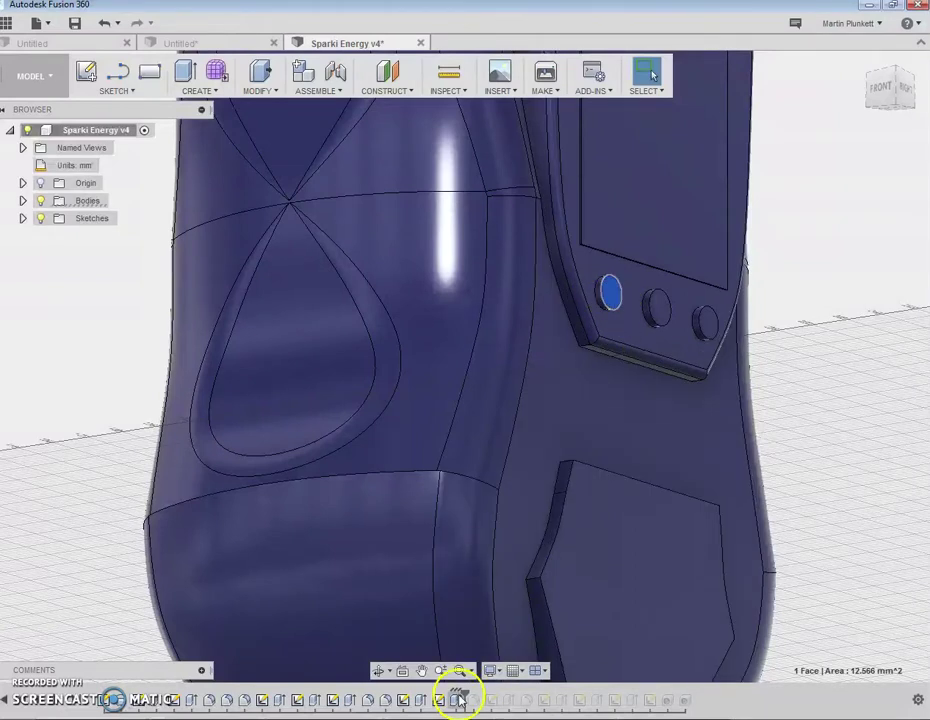
Advance the history marker past the fillet on the three buttons' edges and the following sketch, examining the rounded rims up close.
{"action": "left_click_drag", "start_coordinate": [465, 698], "coordinate": [476, 699]}
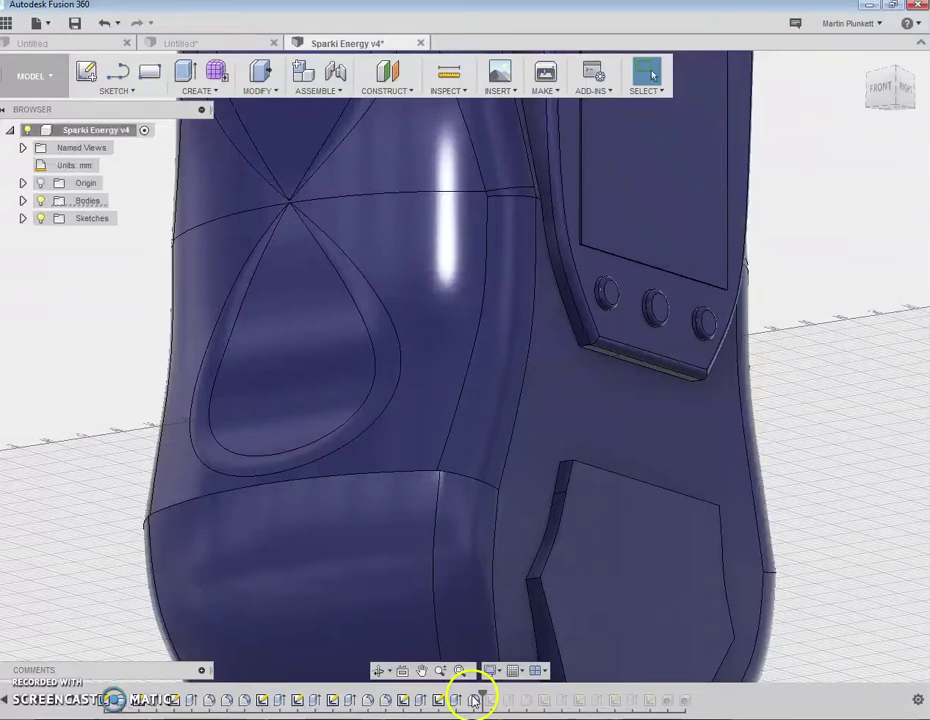
{"action": "scroll", "coordinate": [610, 290], "scroll_direction": "up", "scroll_amount": 10}
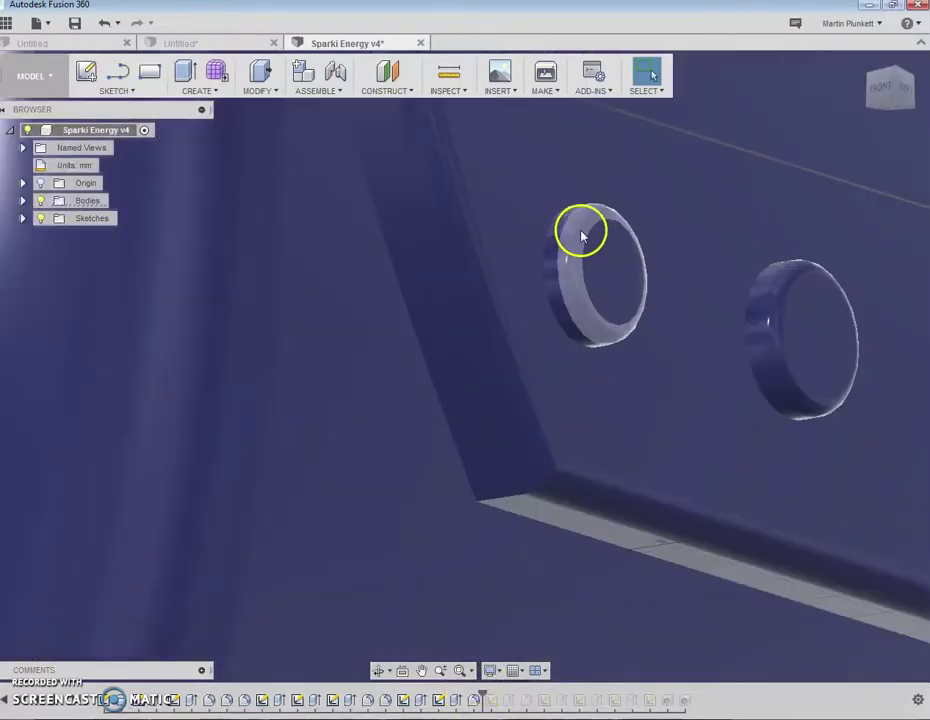
{"action": "scroll", "coordinate": [581, 236], "scroll_direction": "down", "scroll_amount": 10}
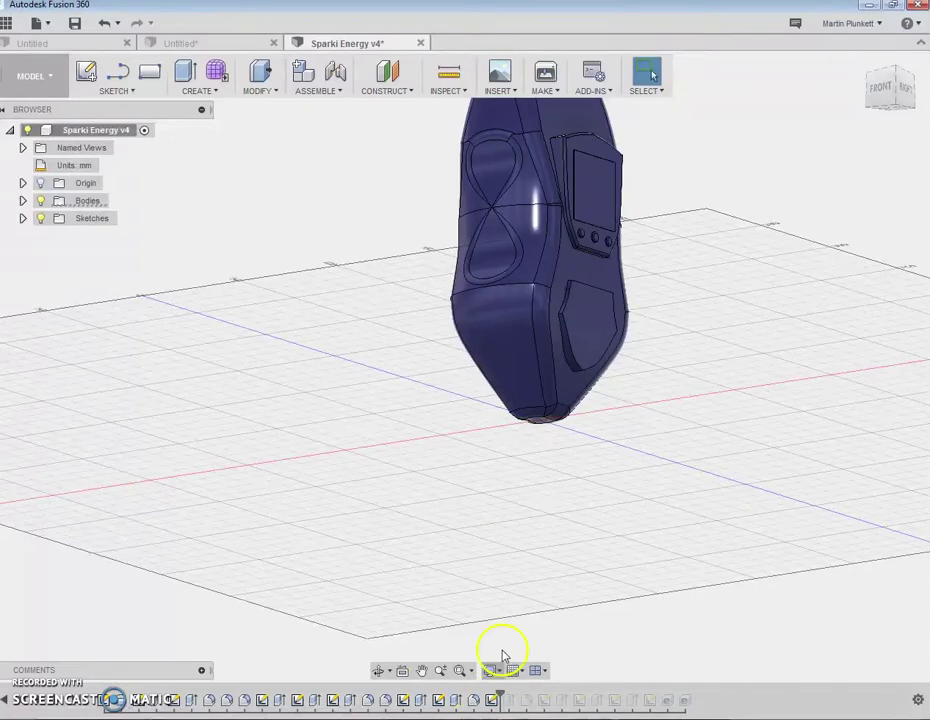
Advance the history marker past the extrude and fillet of the three small studs on the device's top face, viewing them from above.
{"action": "scroll", "coordinate": [544, 417], "scroll_direction": "up", "scroll_amount": 5}
{"action": "scroll", "coordinate": [544, 413], "scroll_direction": "down", "scroll_amount": 5}
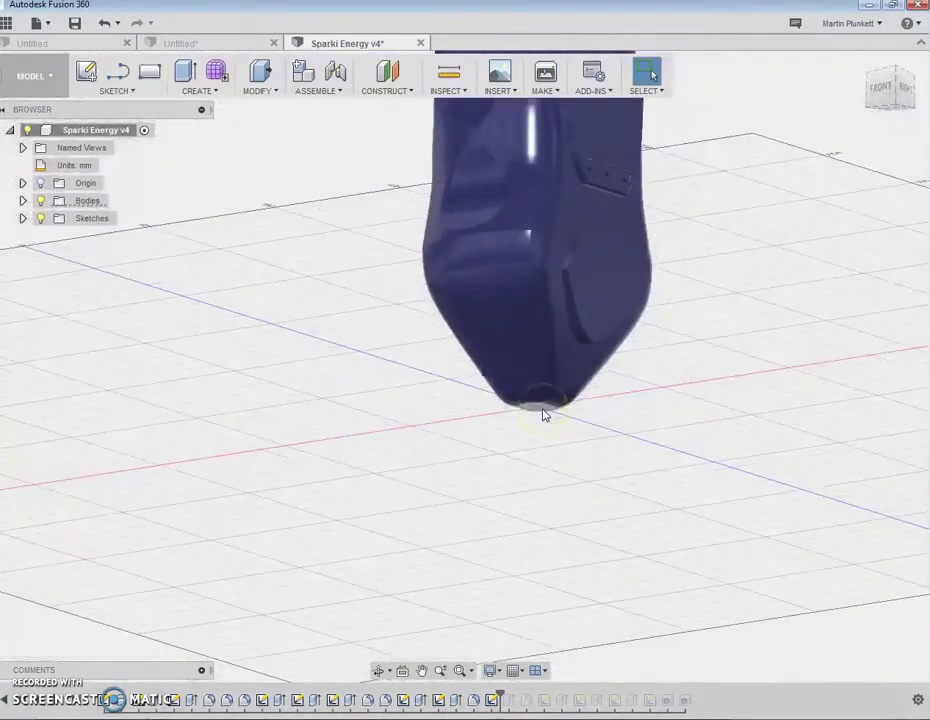
{"action": "left_click", "coordinate": [900, 107]}
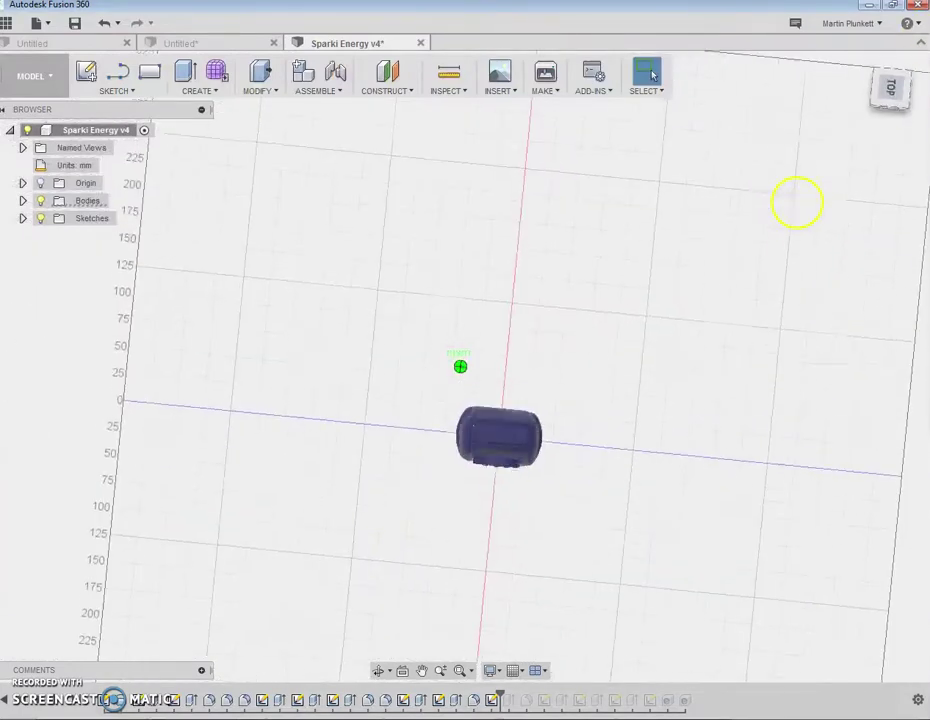
{"action": "middle_click_drag", "start_coordinate": [806, 152], "coordinate": [760, 204], "text": "shift"}
{"action": "scroll", "coordinate": [466, 388], "scroll_direction": "up", "scroll_amount": 7}
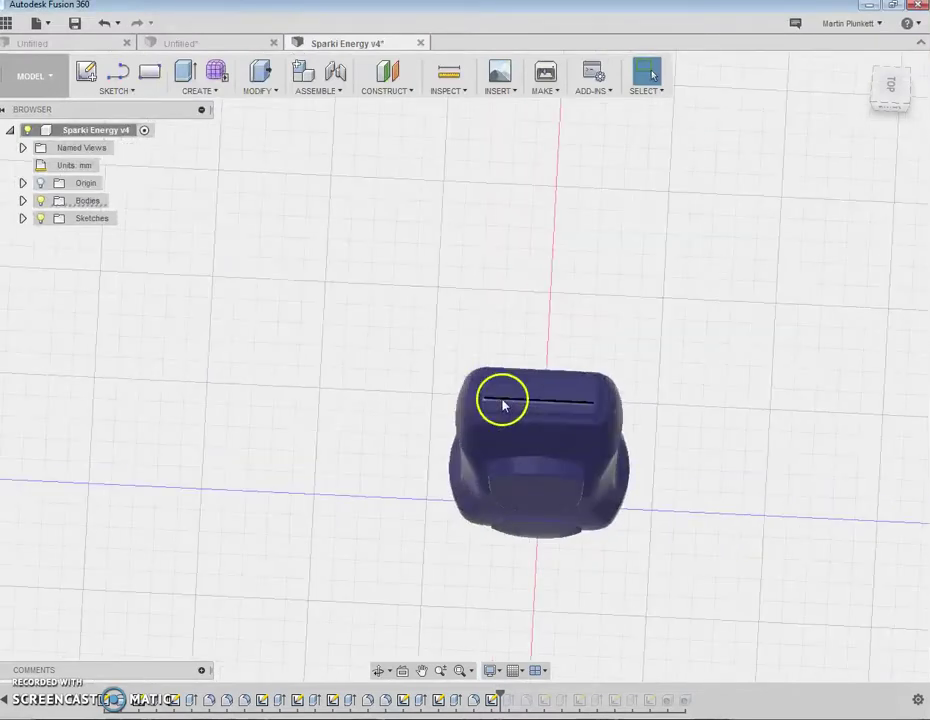
{"action": "left_click", "coordinate": [875, 108]}
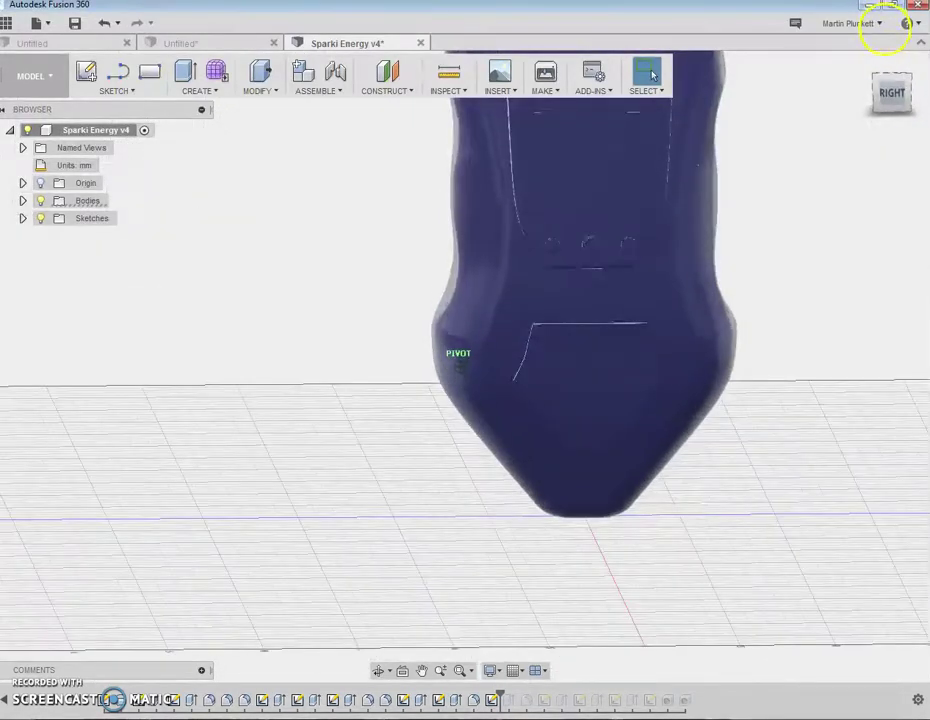
{"action": "scroll", "coordinate": [795, 155], "scroll_direction": "down", "scroll_amount": 3}
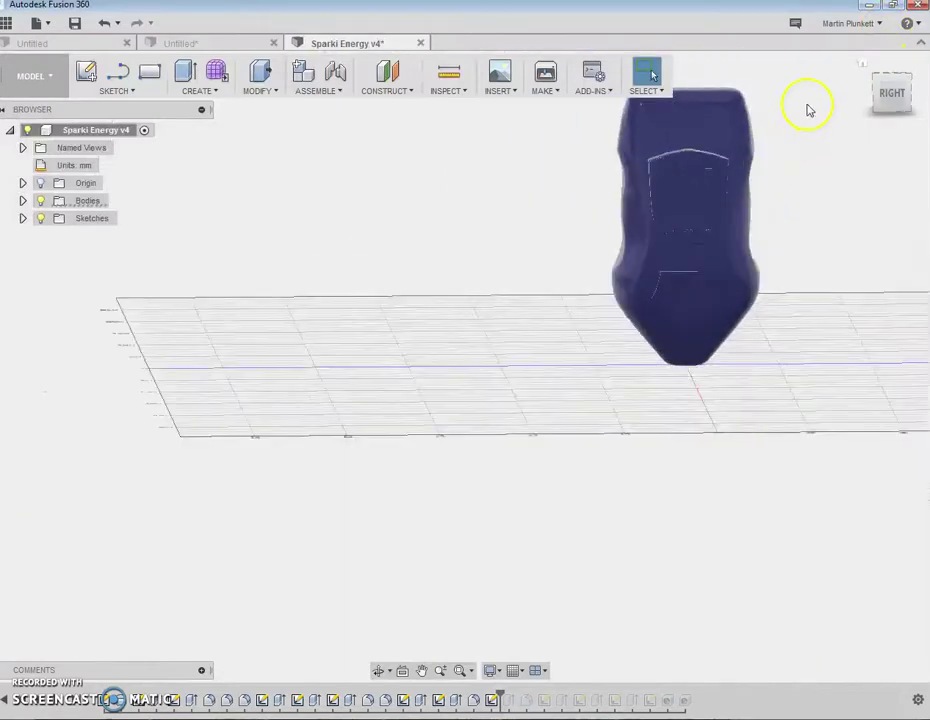
{"action": "scroll", "coordinate": [810, 112], "scroll_direction": "up", "scroll_amount": 5}
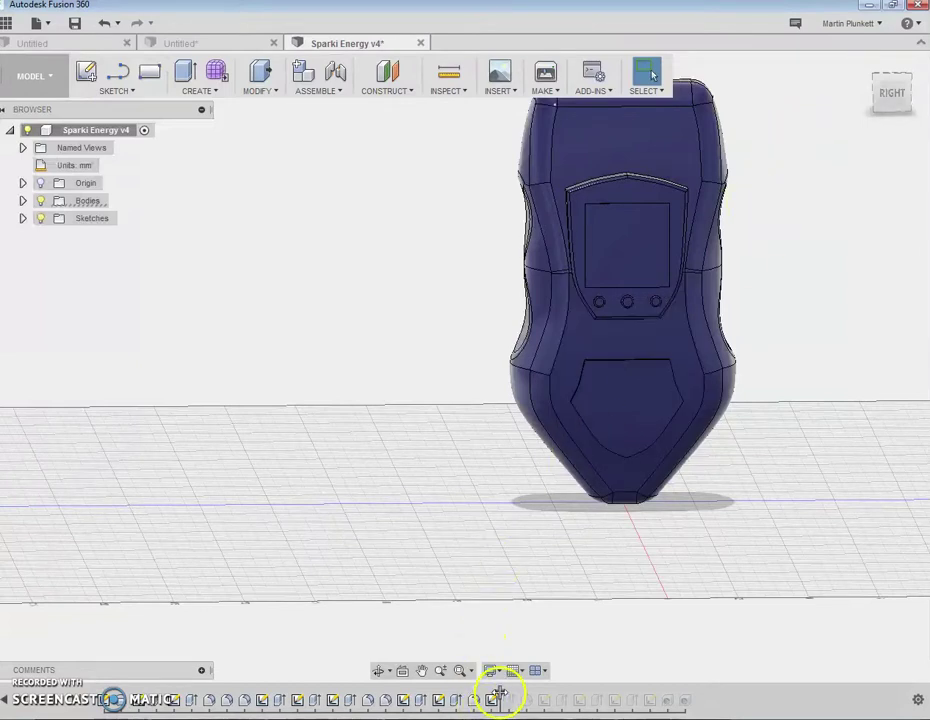
{"action": "left_click_drag", "start_coordinate": [500, 692], "coordinate": [536, 696]}
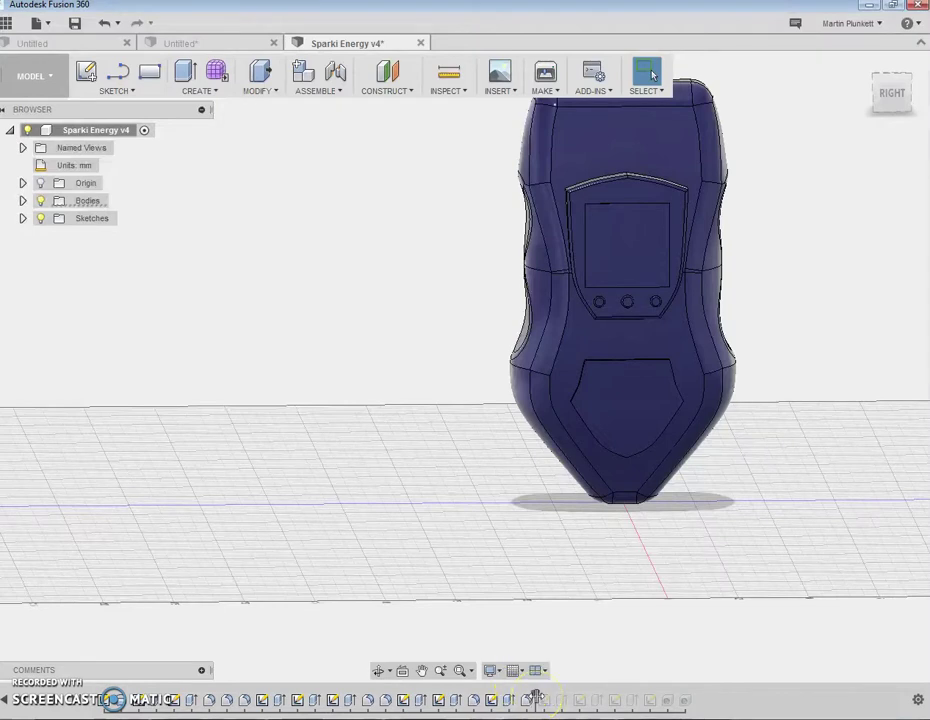
{"action": "left_click", "coordinate": [869, 116]}
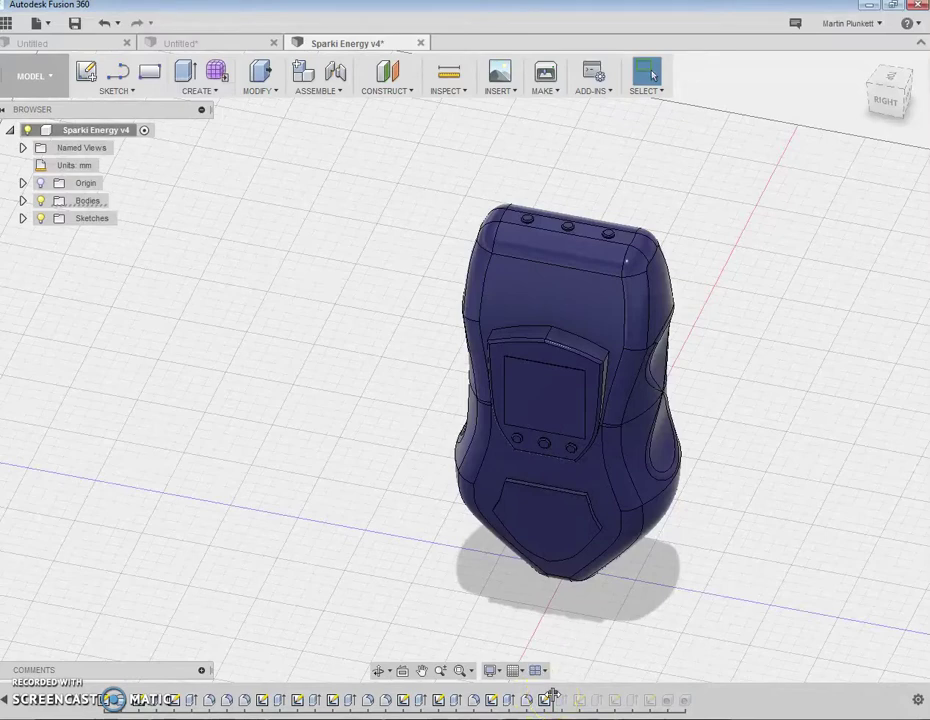
Advance the history marker past the extrude of the two angular pads on the lower shield and select their faces.
{"action": "left_click_drag", "start_coordinate": [556, 692], "coordinate": [570, 692]}
{"action": "scroll", "coordinate": [583, 597], "scroll_direction": "up", "scroll_amount": 5}
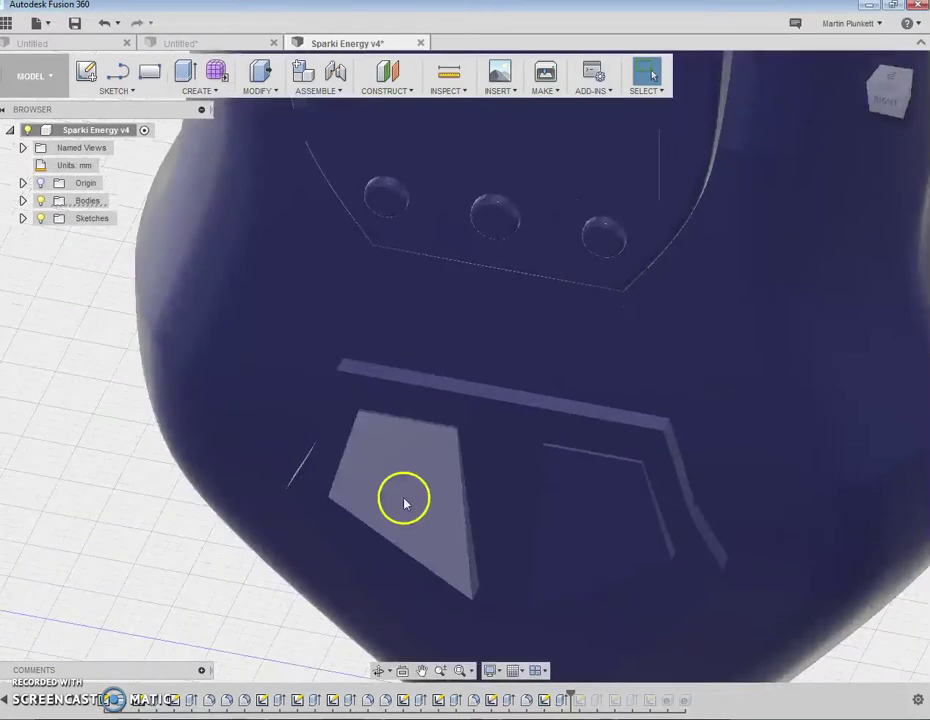
{"action": "scroll", "coordinate": [401, 498], "scroll_direction": "down", "scroll_amount": 2}
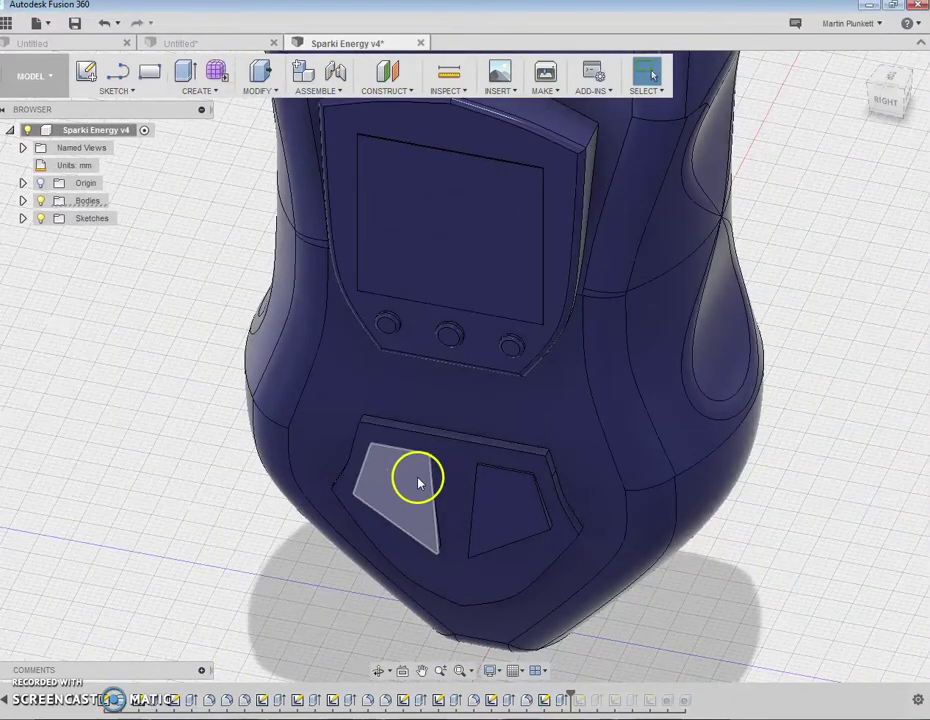
{"action": "left_click", "coordinate": [417, 482]}
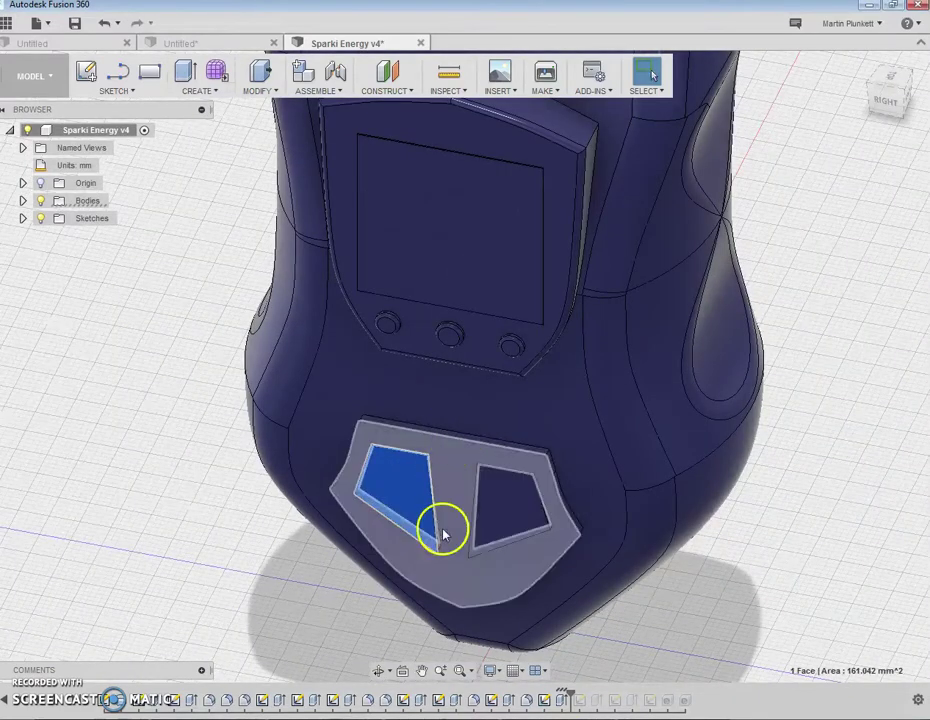
{"action": "left_click", "coordinate": [500, 505]}
{"action": "left_click", "coordinate": [413, 490]}
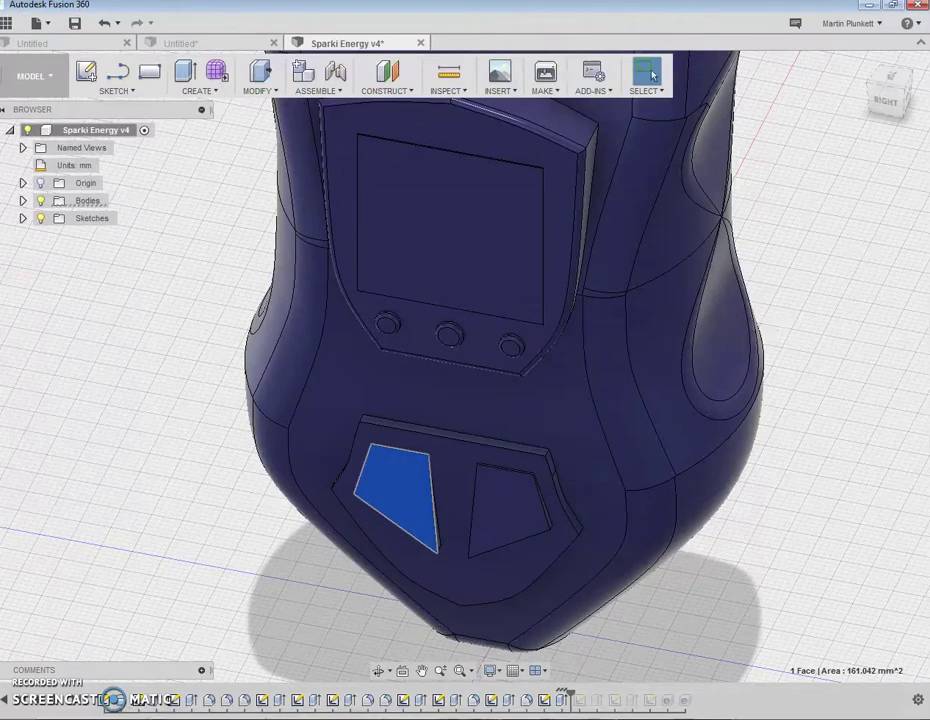
Advance the history marker past the sketch and extrude of the recess in the device's base and select the recess's flat inner face.
{"action": "left_click_drag", "start_coordinate": [565, 693], "coordinate": [607, 692]}
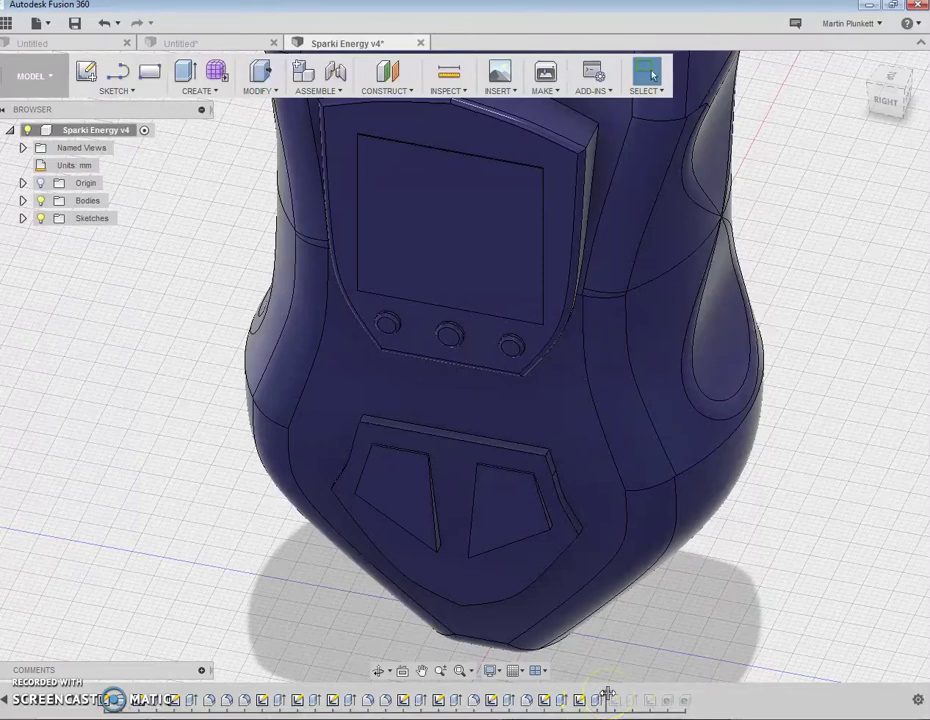
{"action": "left_click", "coordinate": [905, 92]}
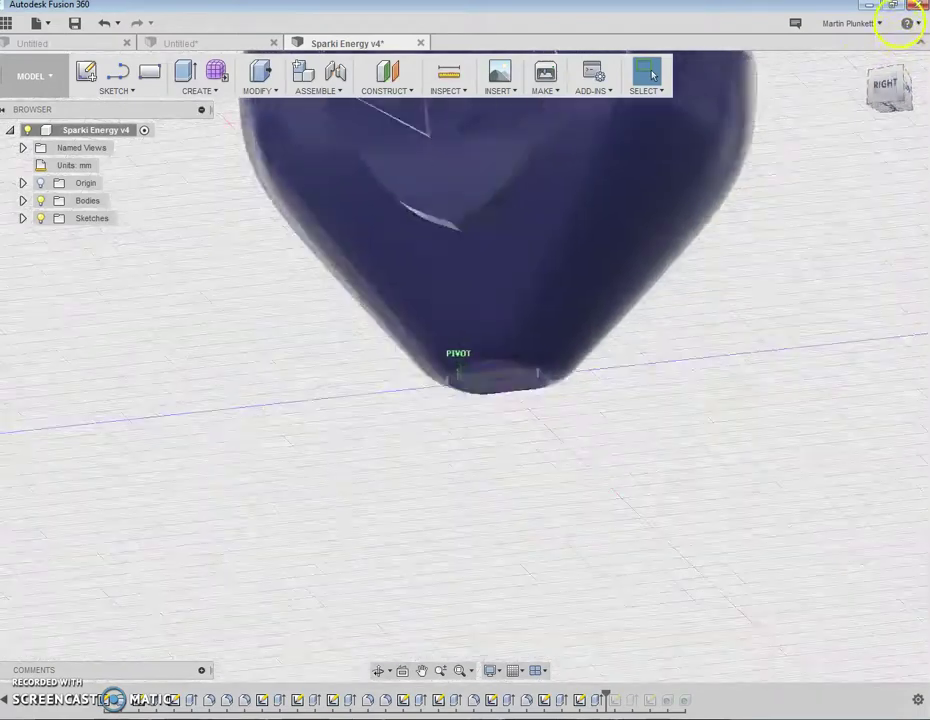
{"action": "scroll", "coordinate": [573, 266], "scroll_direction": "up", "scroll_amount": 5}
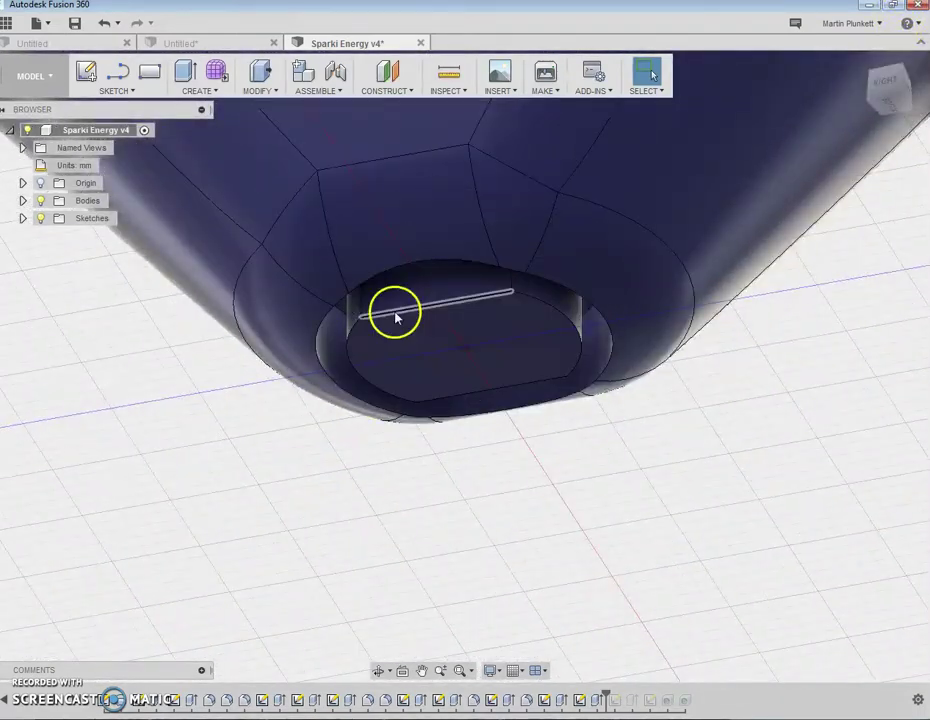
{"action": "left_click", "coordinate": [405, 342]}
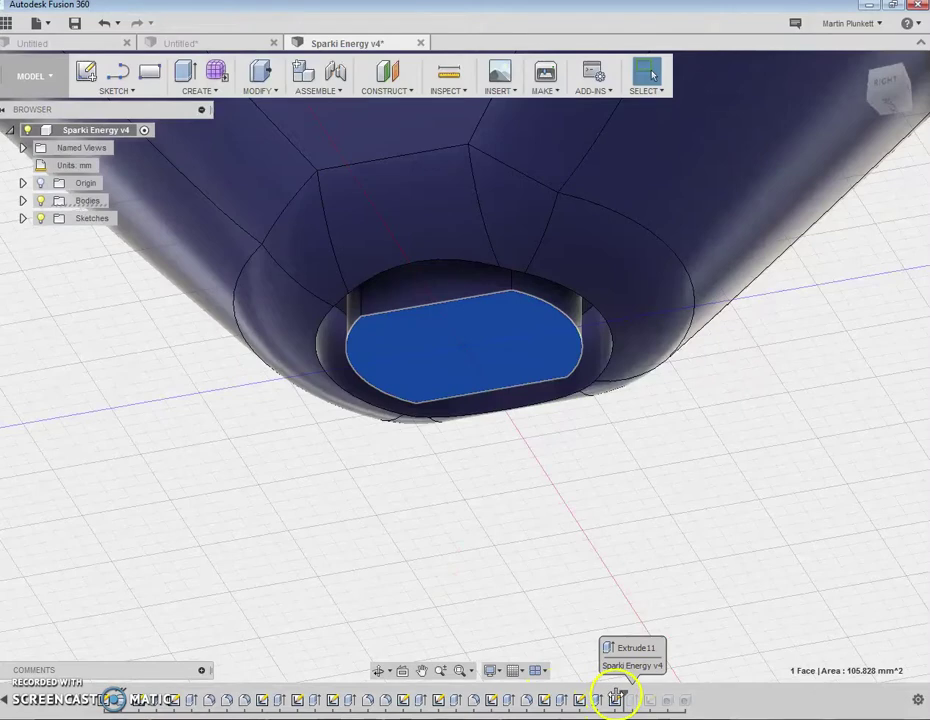
Advance the history marker past Extrude11 and view the whole device with its lettering and applied materials.
{"action": "left_click_drag", "start_coordinate": [616, 694], "coordinate": [639, 695]}
{"action": "scroll", "coordinate": [655, 590], "scroll_direction": "down", "scroll_amount": 8}
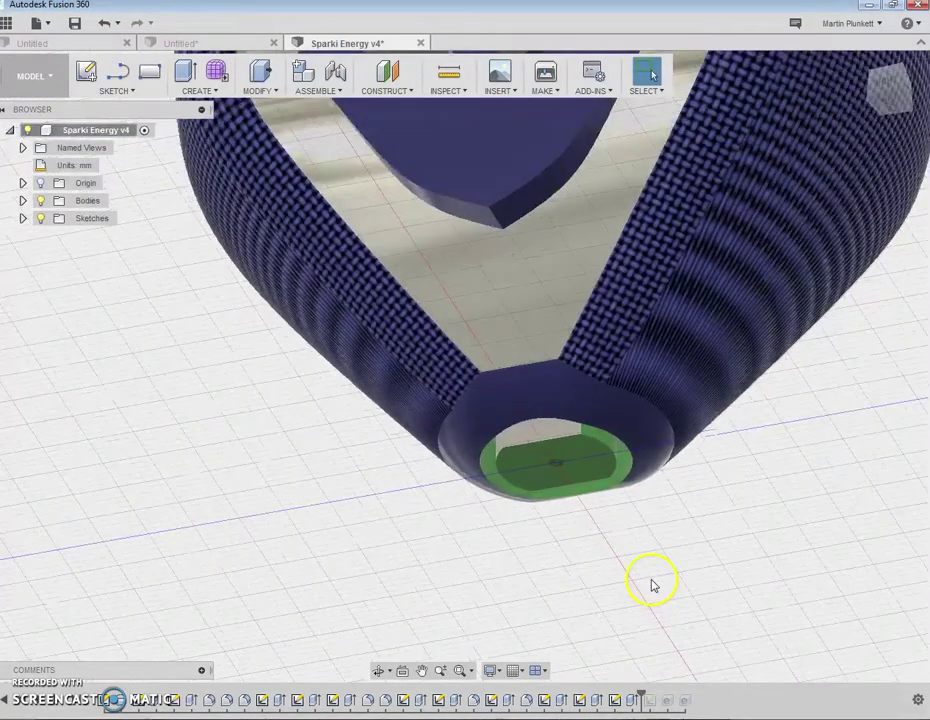
{"action": "scroll", "coordinate": [650, 545], "scroll_direction": "down", "scroll_amount": 4}
{"action": "scroll", "coordinate": [634, 256], "scroll_direction": "up", "scroll_amount": 4}
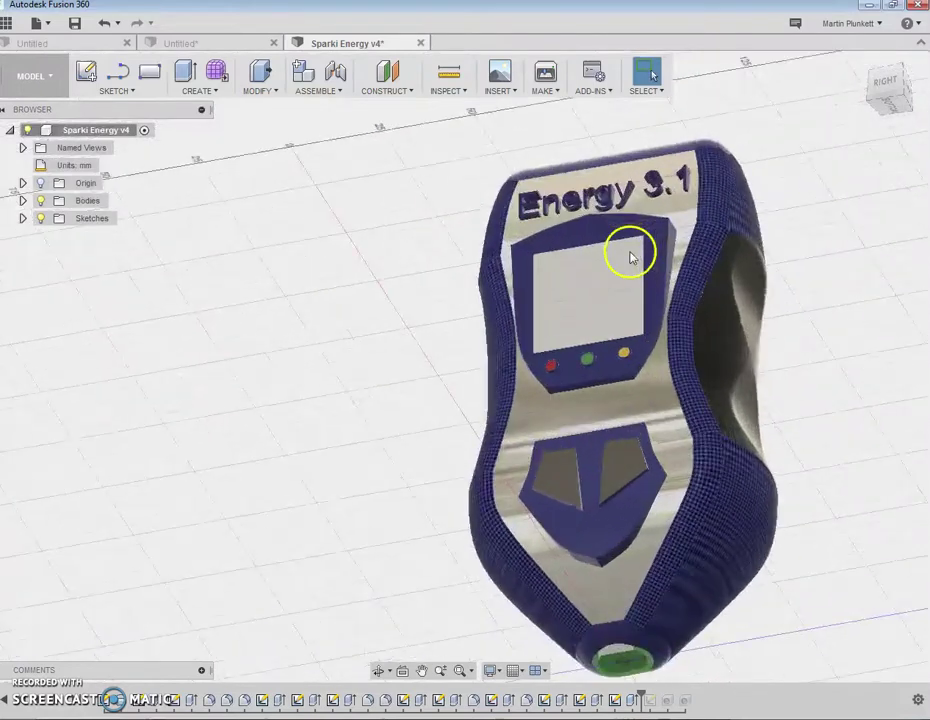
Examine the woven side strips, textured black grip, coloured buttons and raised Energy 3.1 lettering up close.
{"action": "left_click", "coordinate": [903, 97]}
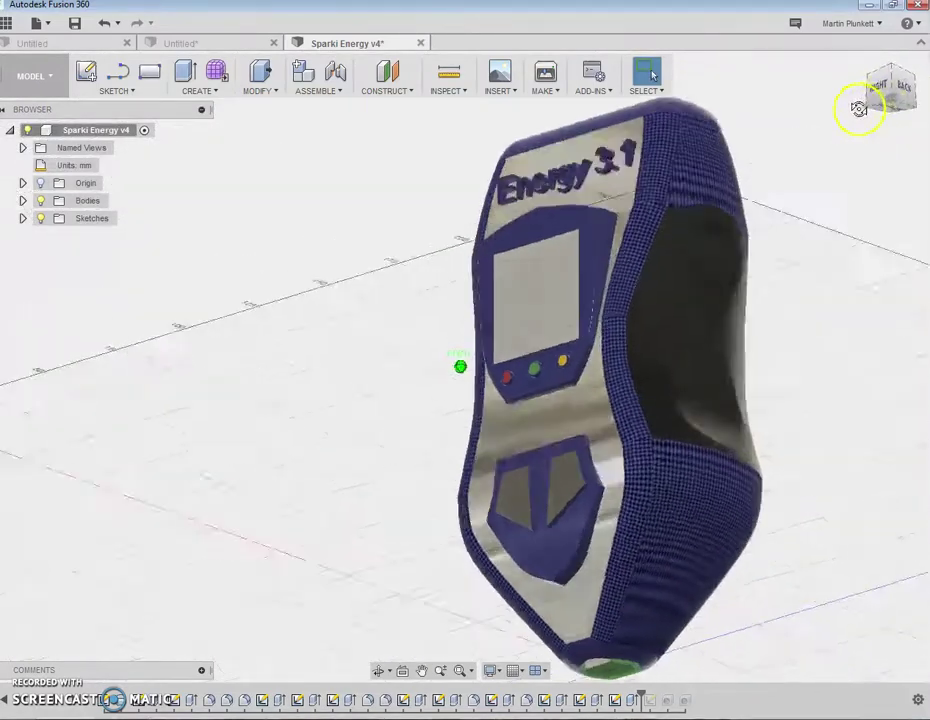
{"action": "scroll", "coordinate": [641, 415], "scroll_direction": "up", "scroll_amount": 10}
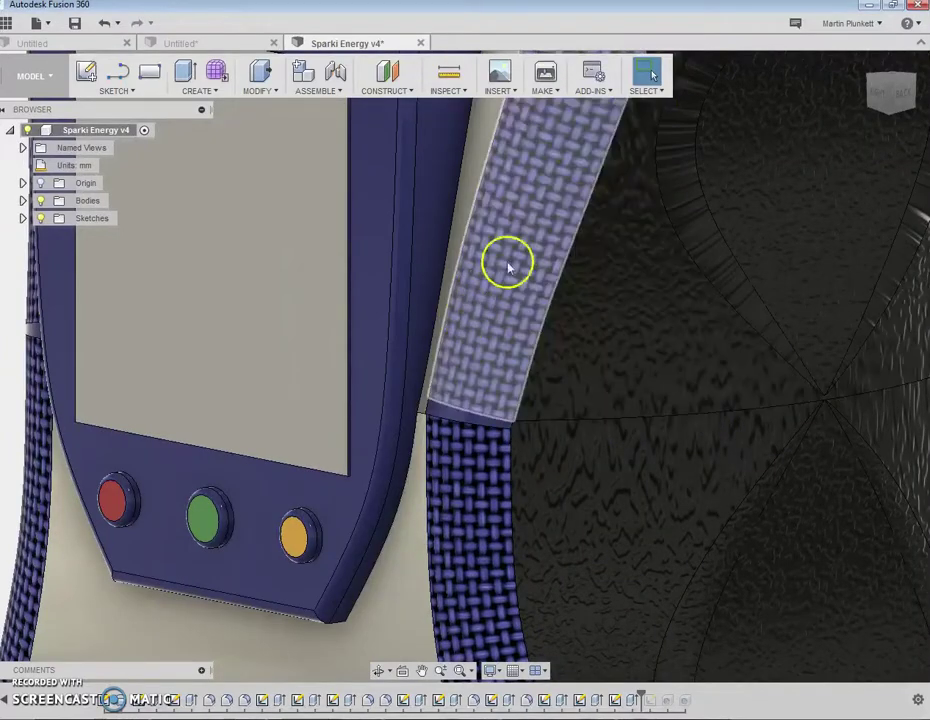
{"action": "scroll", "coordinate": [560, 322], "scroll_direction": "down", "scroll_amount": 12}
{"action": "scroll", "coordinate": [509, 208], "scroll_direction": "up", "scroll_amount": 3}
{"action": "scroll", "coordinate": [519, 236], "scroll_direction": "up", "scroll_amount": 6}
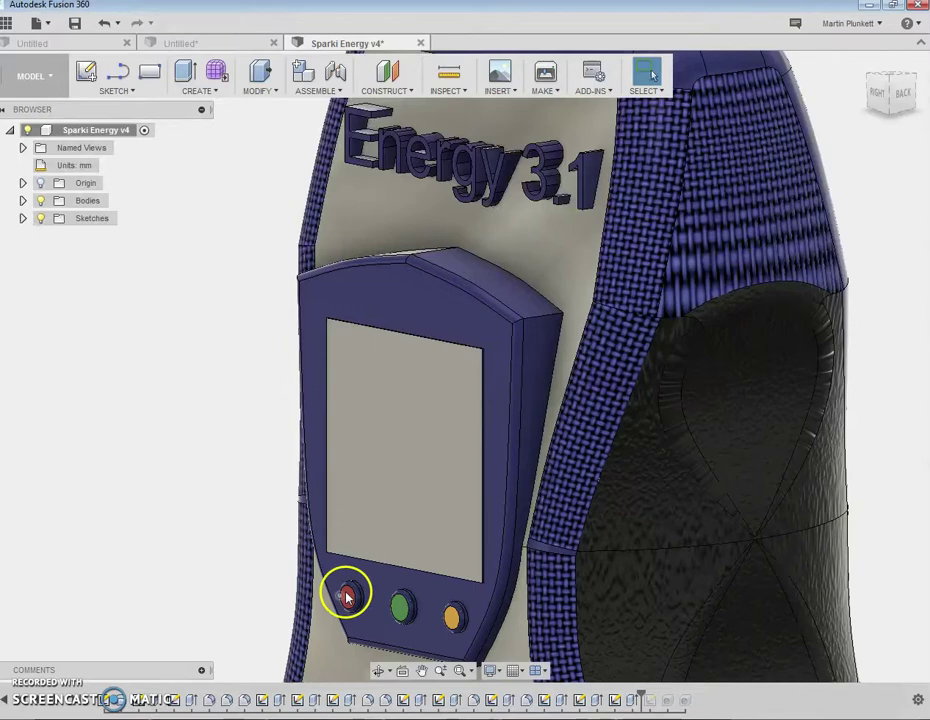
{"action": "scroll", "coordinate": [516, 538], "scroll_direction": "down", "scroll_amount": 8}
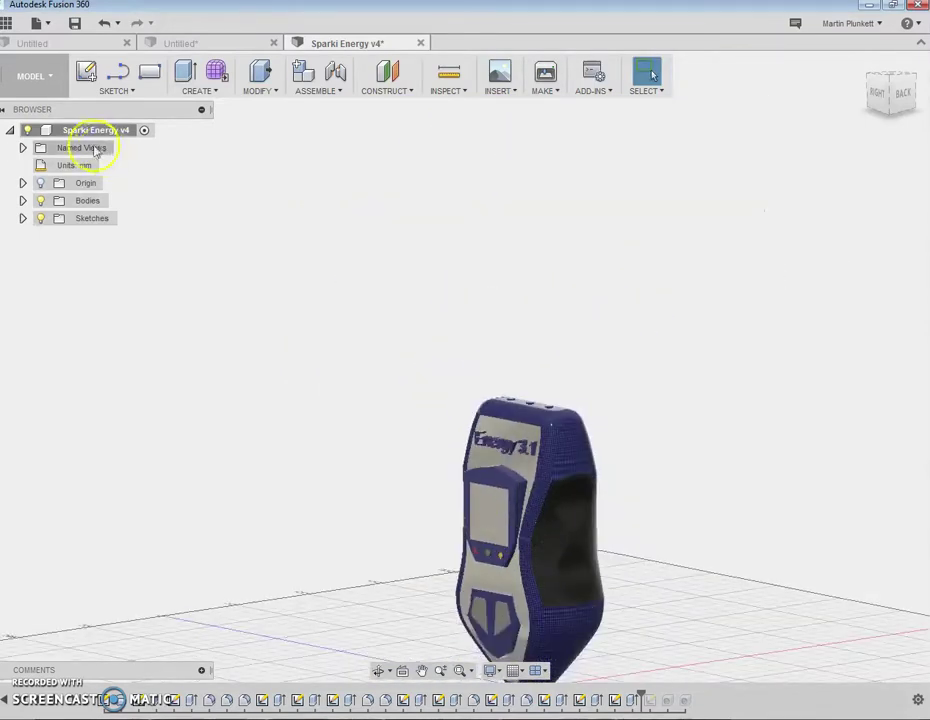
Switch to the Render workspace and fit the whole device in the view.
{"action": "left_click", "coordinate": [50, 76]}
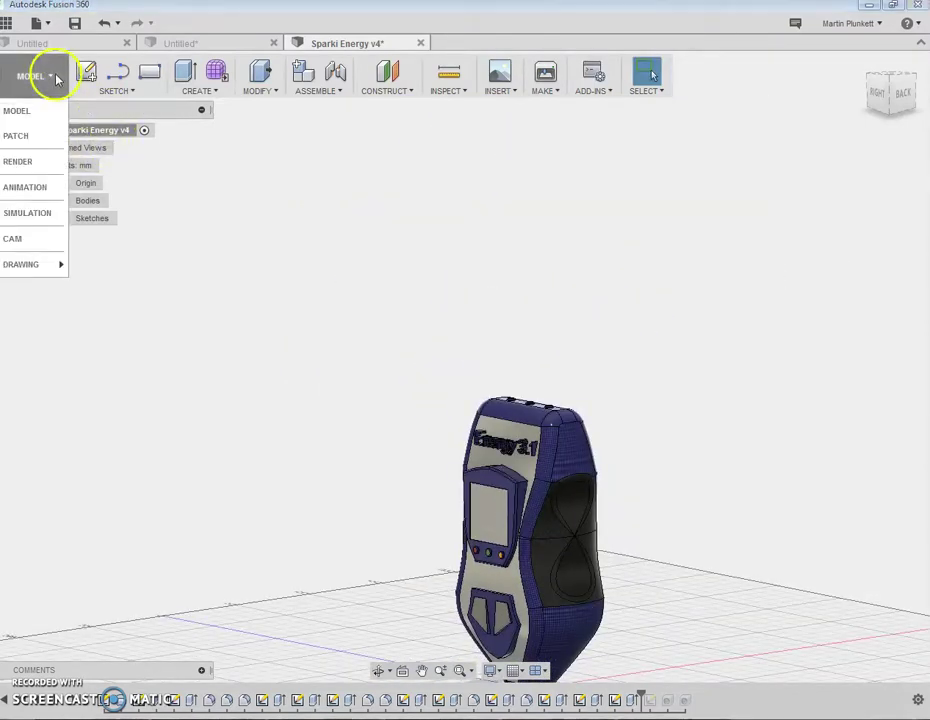
{"action": "left_click", "coordinate": [25, 163]}
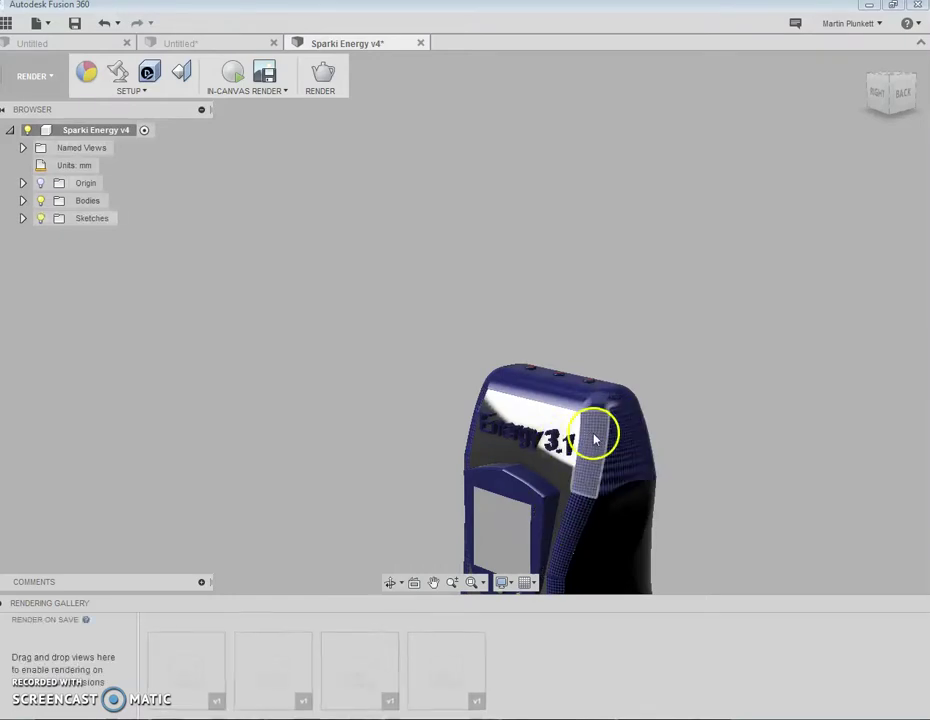
{"action": "left_click", "coordinate": [472, 586]}
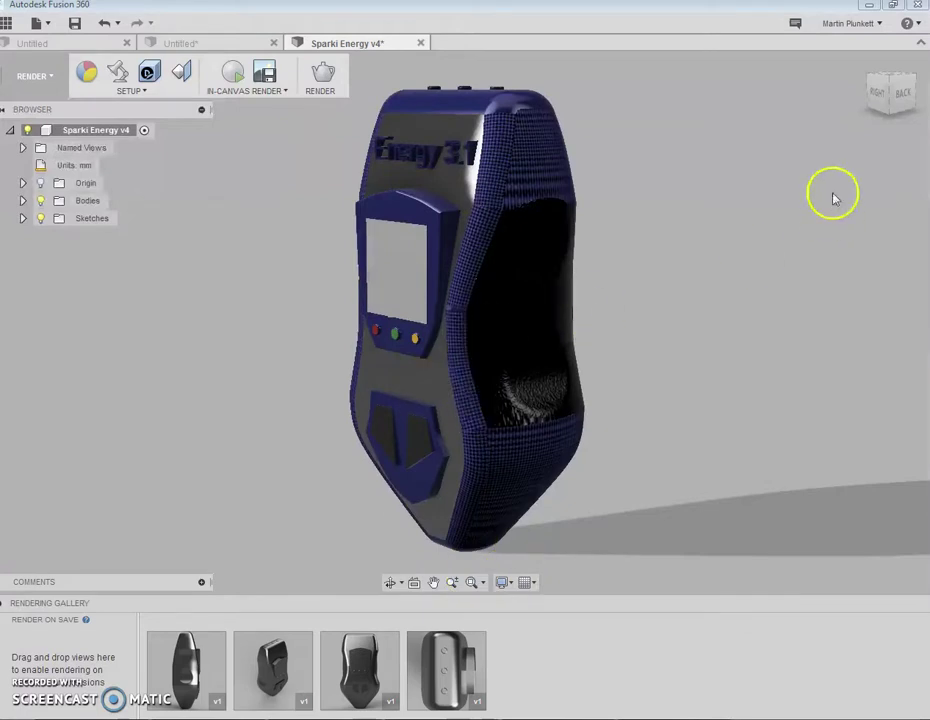
Examine the rendered device from below, the side and the front, including the grip's surface texture up close.
{"action": "mouse_move", "coordinate": [893, 118]}
{"action": "left_mouse_down"}
{"action": "mouse_move", "coordinate": [893, 104]}
{"action": "mouse_move", "coordinate": [21, 98]}
{"action": "mouse_move", "coordinate": [114, 42]}
{"action": "mouse_move", "coordinate": [128, 22]}
{"action": "left_mouse_up"}
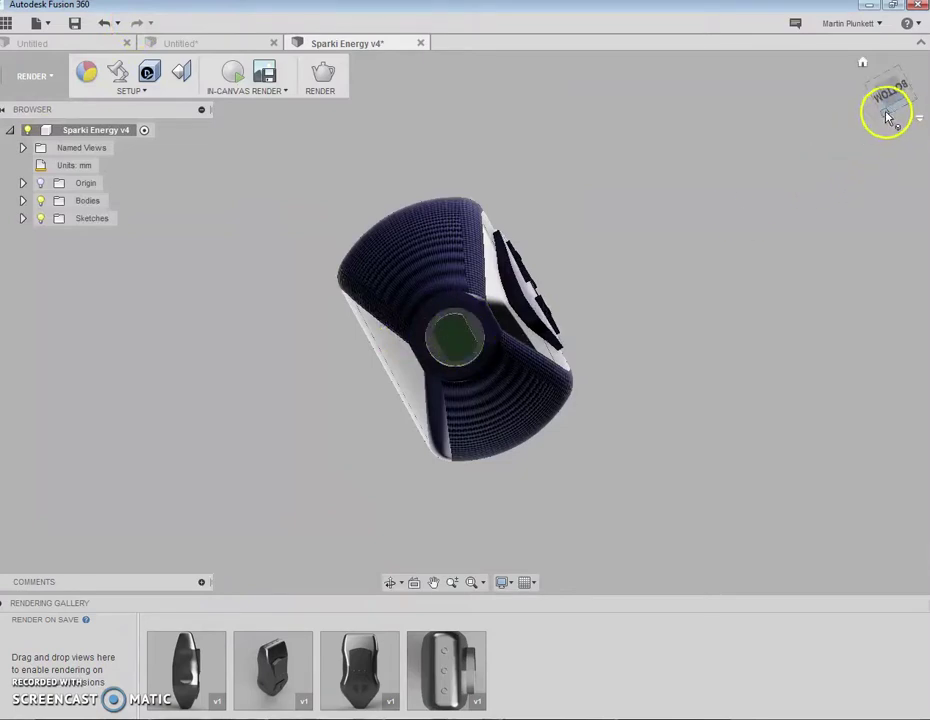
{"action": "mouse_move", "coordinate": [885, 118]}
{"action": "left_mouse_down"}
{"action": "mouse_move", "coordinate": [878, 210]}
{"action": "mouse_move", "coordinate": [909, 210]}
{"action": "mouse_move", "coordinate": [80, 215]}
{"action": "mouse_move", "coordinate": [100, 203]}
{"action": "mouse_move", "coordinate": [918, 197]}
{"action": "mouse_move", "coordinate": [697, 209]}
{"action": "mouse_move", "coordinate": [714, 214]}
{"action": "mouse_move", "coordinate": [781, 208]}
{"action": "mouse_move", "coordinate": [671, 203]}
{"action": "mouse_move", "coordinate": [650, 215]}
{"action": "left_mouse_up"}
{"action": "scroll", "coordinate": [520, 307], "scroll_direction": "up", "scroll_amount": 8}
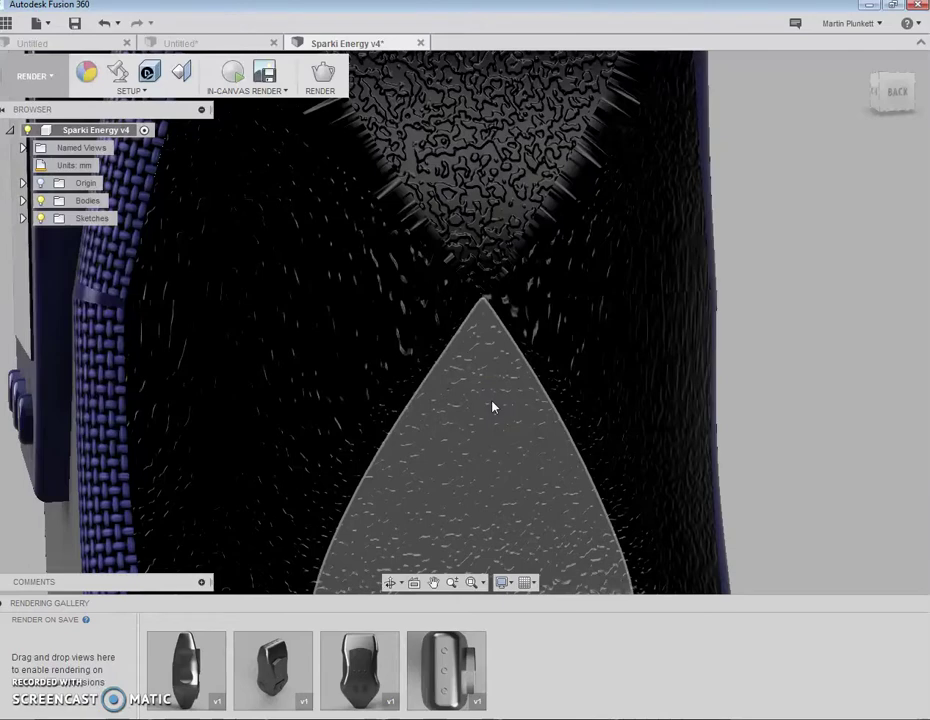
{"action": "scroll", "coordinate": [491, 407], "scroll_direction": "down", "scroll_amount": 10}
{"action": "scroll", "coordinate": [491, 402], "scroll_direction": "up", "scroll_amount": 2}
{"action": "scroll", "coordinate": [491, 402], "scroll_direction": "down", "scroll_amount": 3}
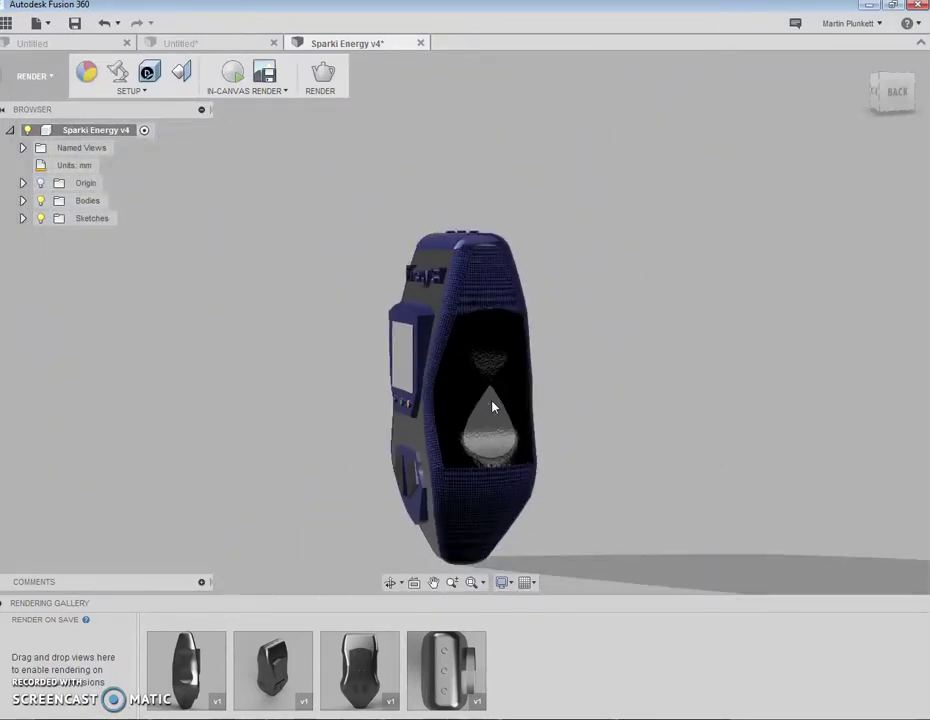
{"action": "left_click", "coordinate": [895, 93]}
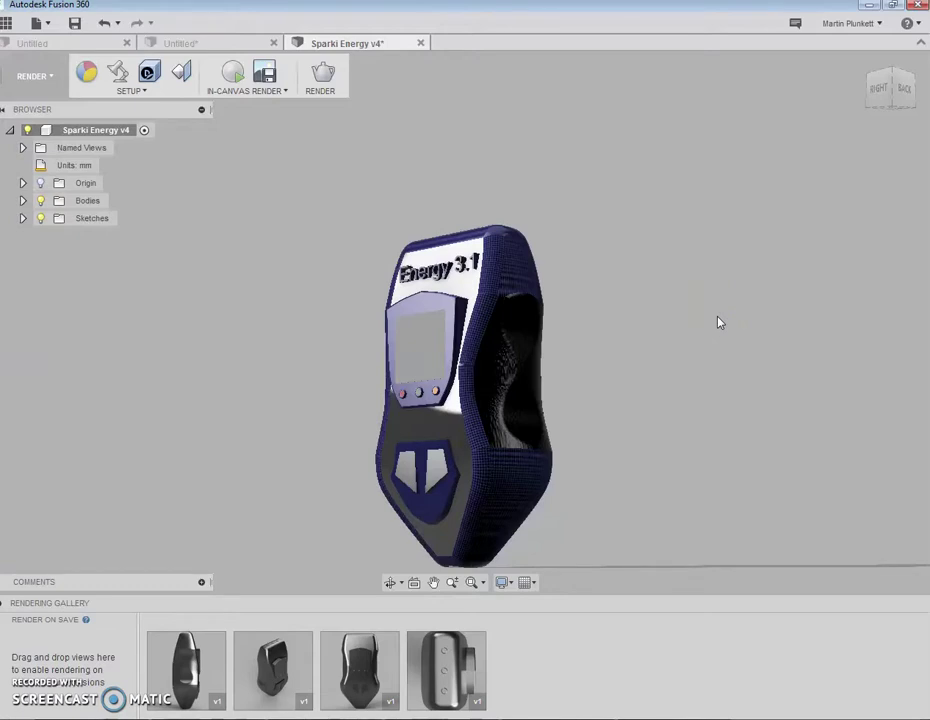
Switch from the Render workspace back to the Model workspace with the whole device in view.
{"action": "left_click", "coordinate": [698, 309]}
{"action": "left_click_drag", "start_coordinate": [606, 320], "coordinate": [498, 322]}
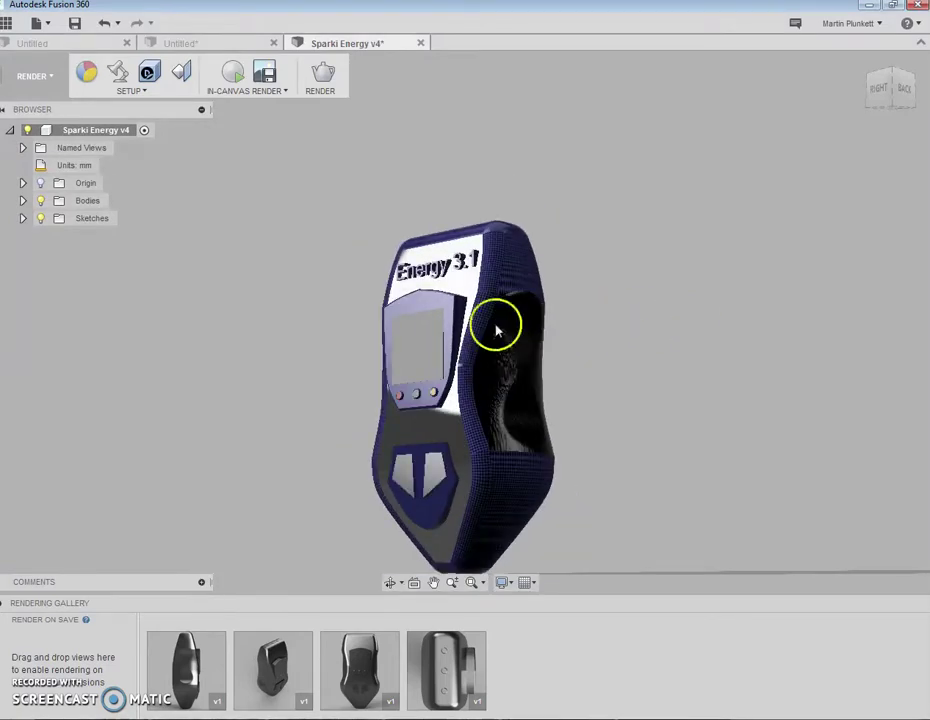
{"action": "left_click", "coordinate": [35, 76]}
{"action": "left_click", "coordinate": [22, 112]}
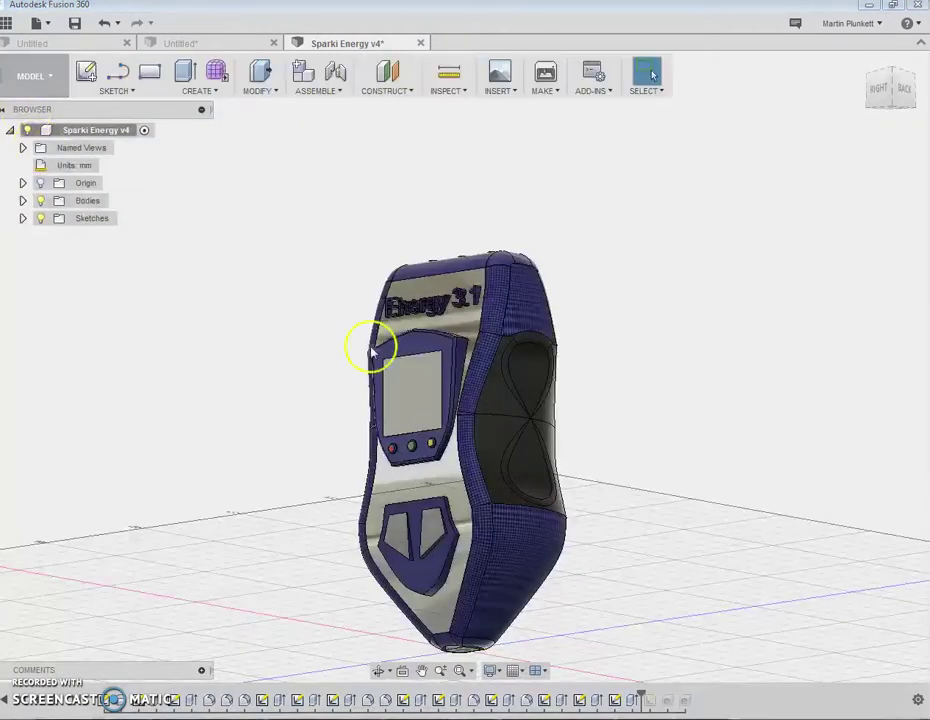
{"action": "scroll", "coordinate": [504, 519], "scroll_direction": "up", "scroll_amount": 3}
{"action": "scroll", "coordinate": [504, 519], "scroll_direction": "down", "scroll_amount": 3}
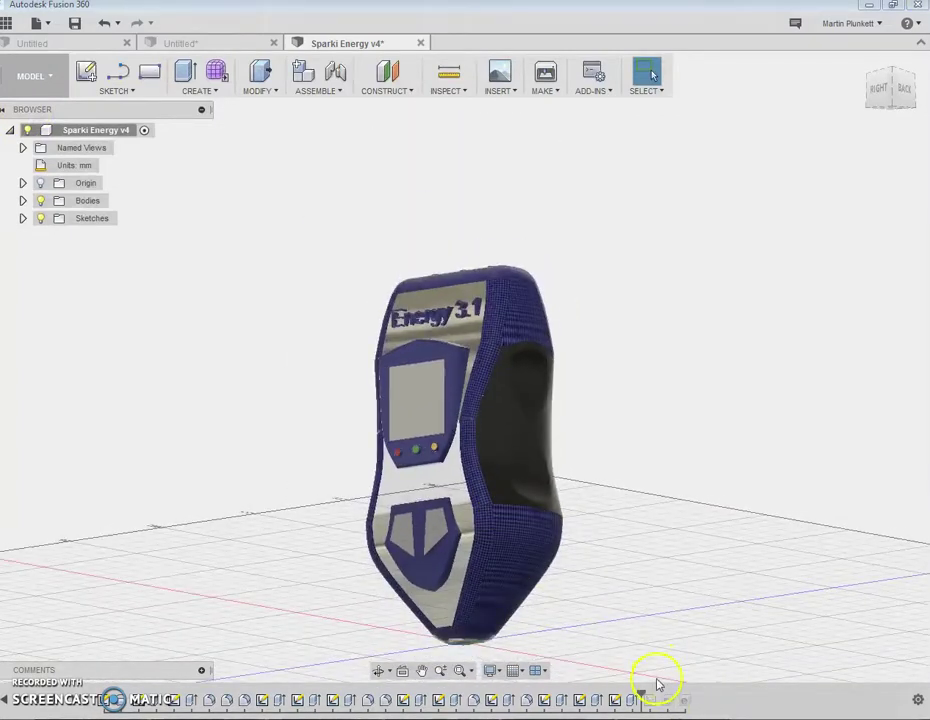
Advance the history marker past the last sketch and the first decal, and examine the colourful light-streak image on the device's screen.
{"action": "left_click_drag", "start_coordinate": [644, 693], "coordinate": [657, 696]}
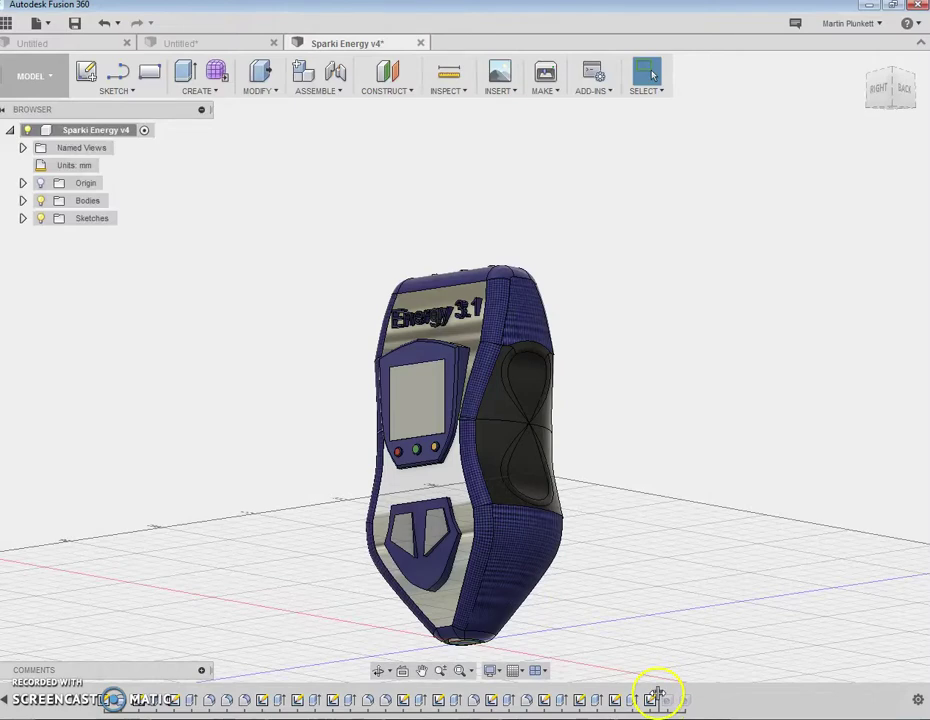
{"action": "left_click_drag", "start_coordinate": [658, 693], "coordinate": [666, 695]}
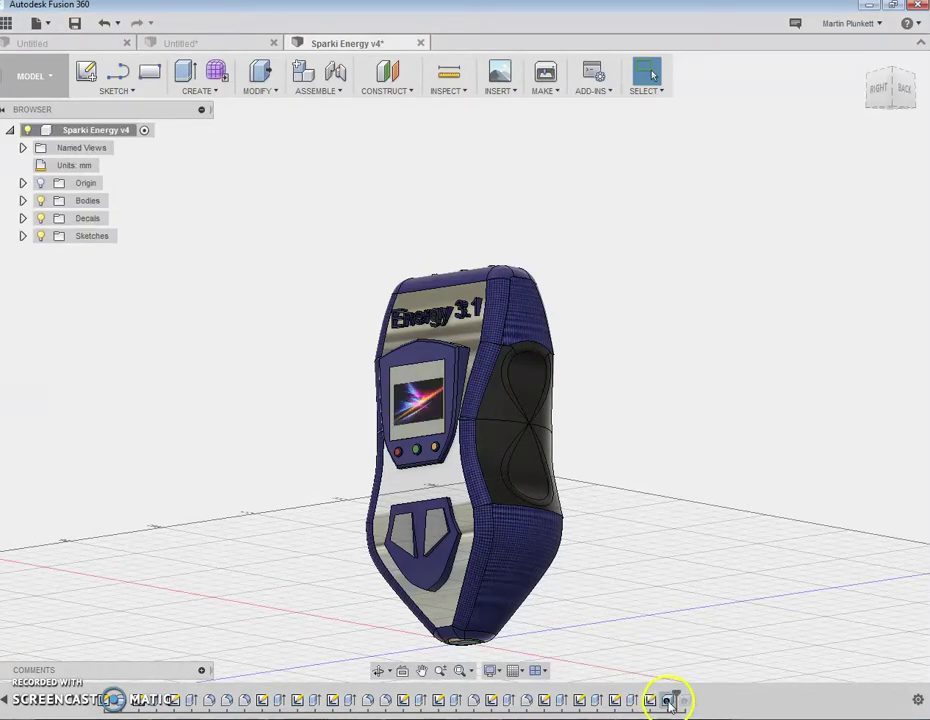
{"action": "scroll", "coordinate": [467, 446], "scroll_direction": "up", "scroll_amount": 5}
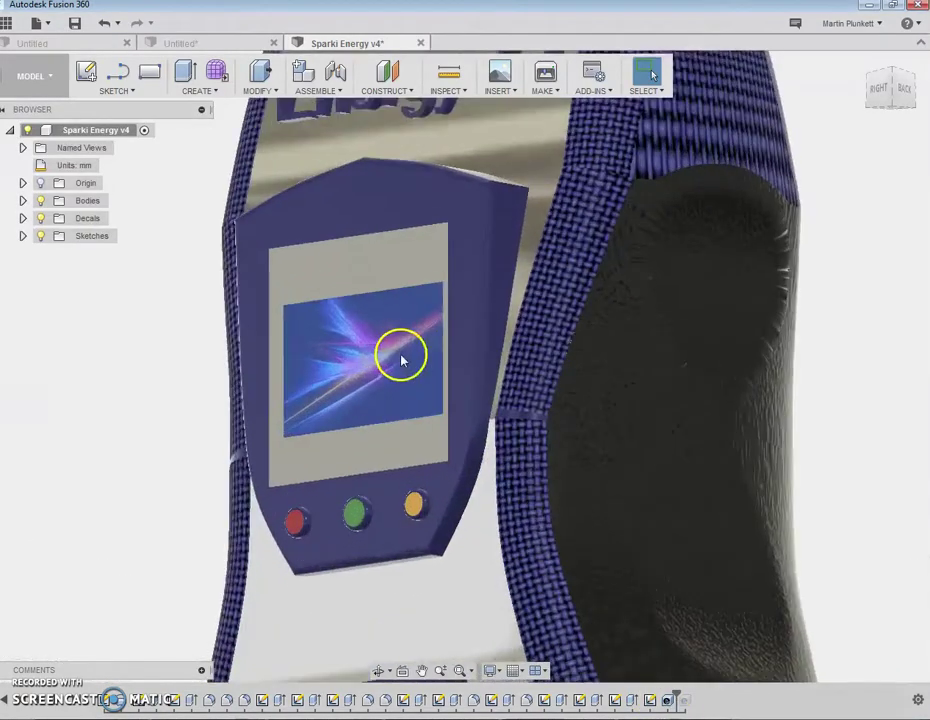
{"action": "scroll", "coordinate": [383, 362], "scroll_direction": "down", "scroll_amount": 1}
{"action": "scroll", "coordinate": [383, 362], "scroll_direction": "down", "scroll_amount": 3}
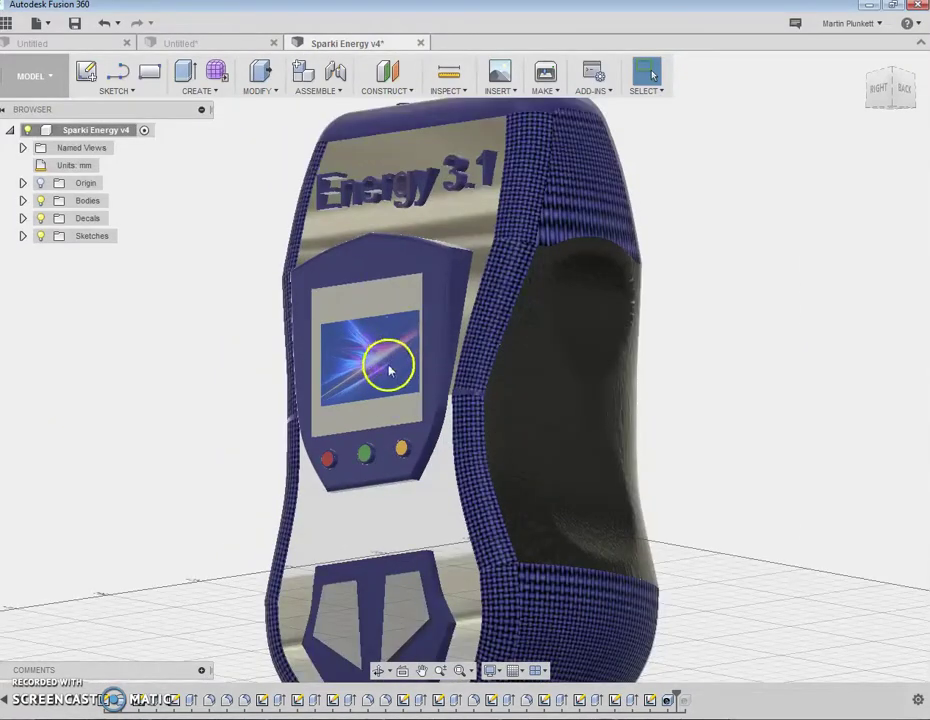
{"action": "scroll", "coordinate": [440, 380], "scroll_direction": "up", "scroll_amount": 2}
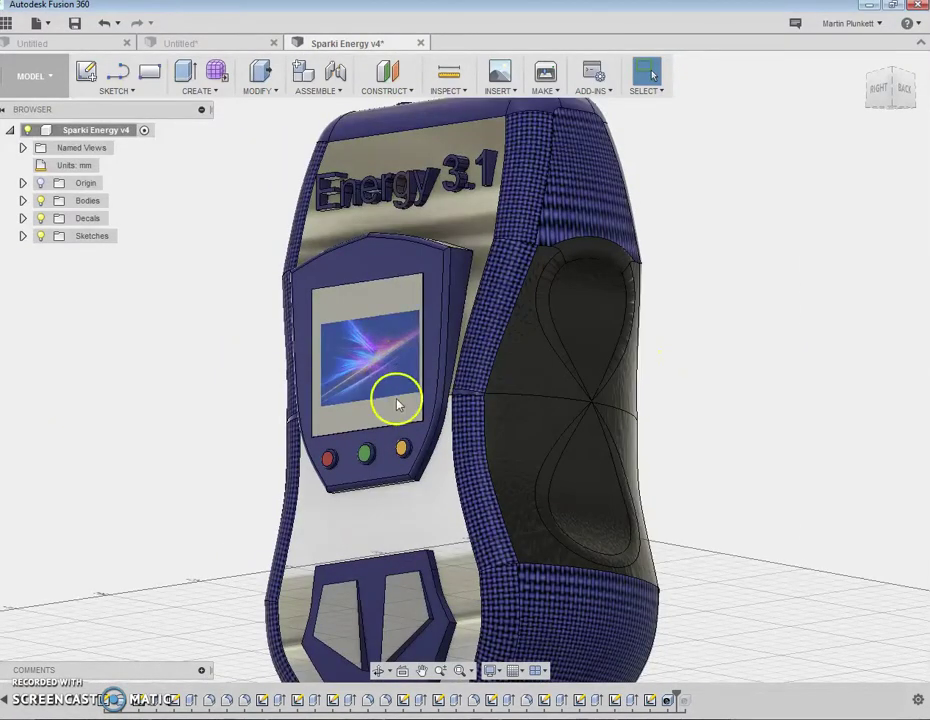
{"action": "scroll", "coordinate": [440, 440], "scroll_direction": "down", "scroll_amount": 4}
Advance the history marker past the final decal and examine the map image covering the device's screen.
{"action": "left_click_drag", "start_coordinate": [676, 693], "coordinate": [691, 696]}
{"action": "scroll", "coordinate": [394, 380], "scroll_direction": "up", "scroll_amount": 5}
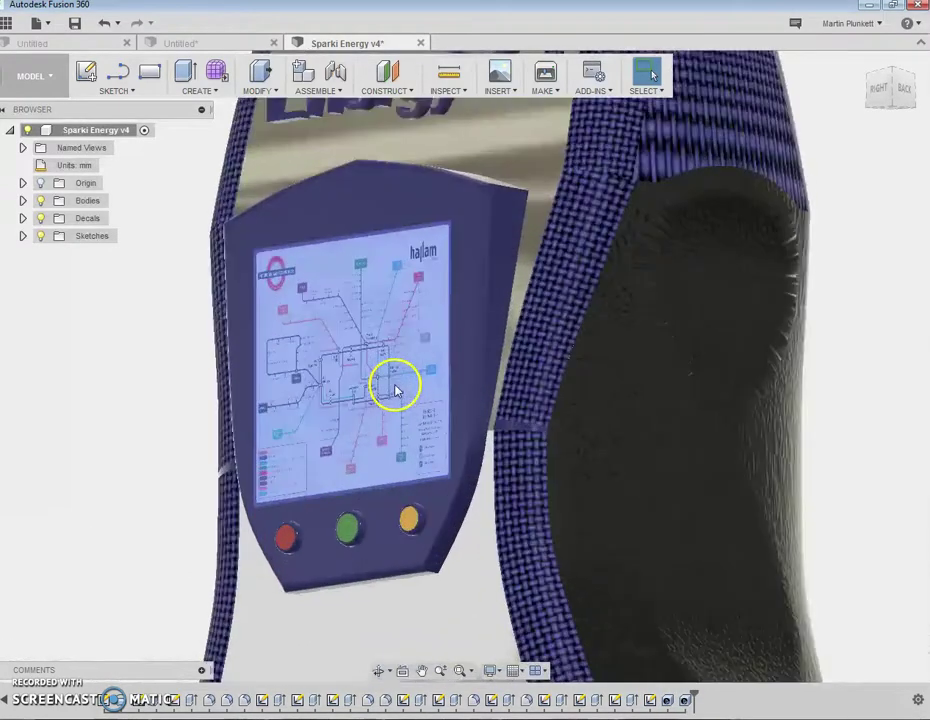
{"action": "scroll", "coordinate": [378, 374], "scroll_direction": "up", "scroll_amount": 2}
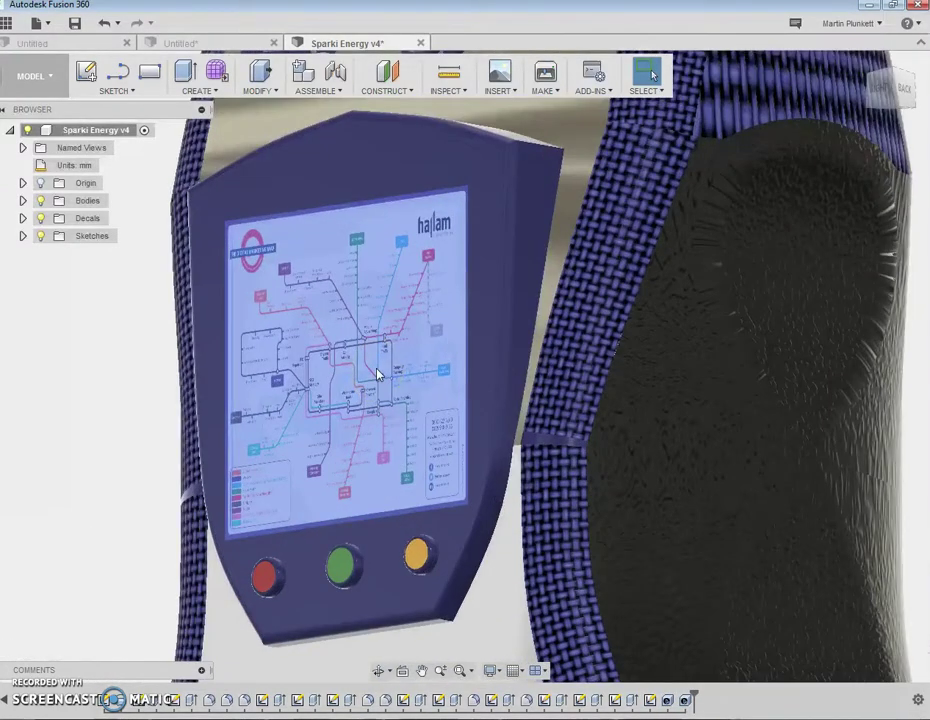
{"action": "scroll", "coordinate": [378, 374], "scroll_direction": "down", "scroll_amount": 3}
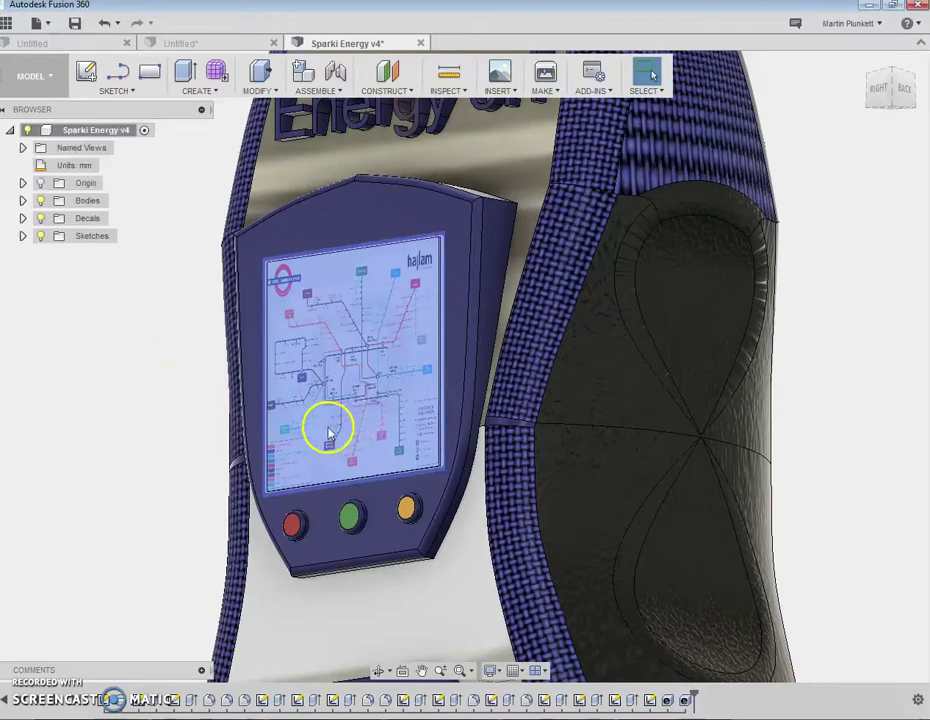
{"action": "scroll", "coordinate": [324, 430], "scroll_direction": "up", "scroll_amount": 2}
{"action": "scroll", "coordinate": [324, 432], "scroll_direction": "down", "scroll_amount": 5}
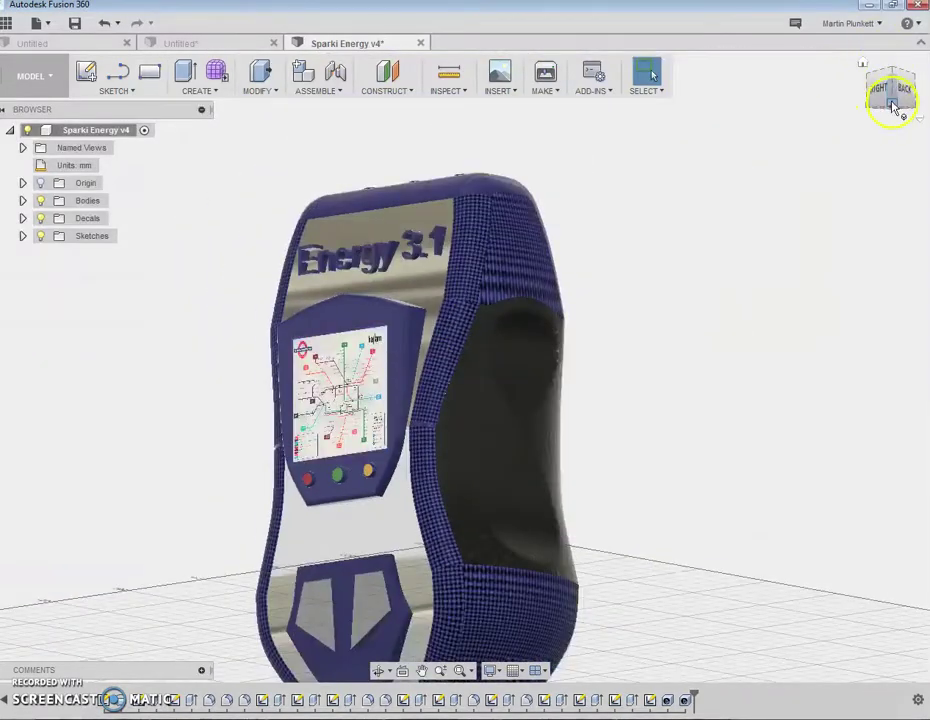
Examine the device's map screen and raised Energy 3.1 lettering from the front, and the whole front face from below.
{"action": "mouse_move", "coordinate": [908, 103]}
{"action": "left_mouse_down"}
{"action": "mouse_move", "coordinate": [83, 110]}
{"action": "mouse_move", "coordinate": [98, 2]}
{"action": "mouse_move", "coordinate": [82, 33]}
{"action": "mouse_move", "coordinate": [912, 95]}
{"action": "mouse_move", "coordinate": [912, 115]}
{"action": "left_mouse_up"}
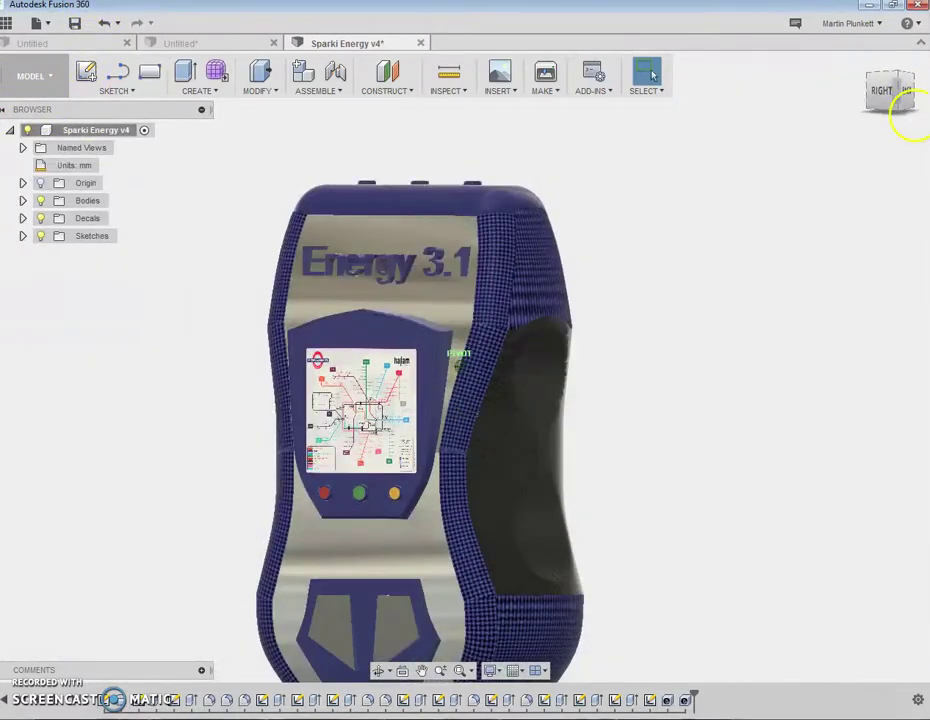
{"action": "scroll", "coordinate": [405, 300], "scroll_direction": "up", "scroll_amount": 3}
{"action": "scroll", "coordinate": [374, 490], "scroll_direction": "up", "scroll_amount": 3}
{"action": "scroll", "coordinate": [347, 495], "scroll_direction": "down", "scroll_amount": 5}
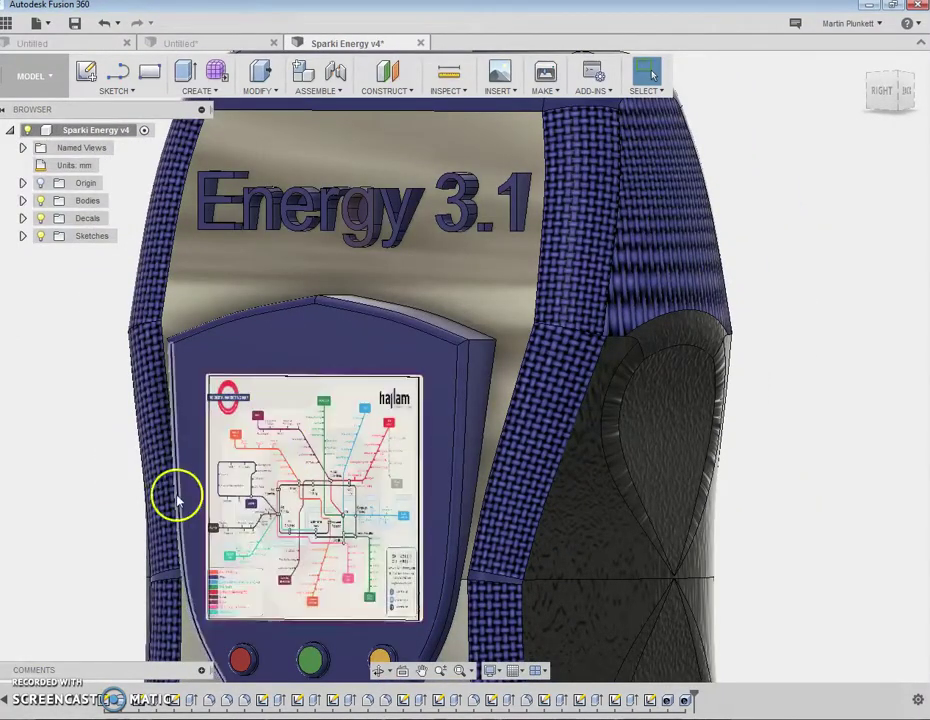
{"action": "scroll", "coordinate": [310, 495], "scroll_direction": "down", "scroll_amount": 1}
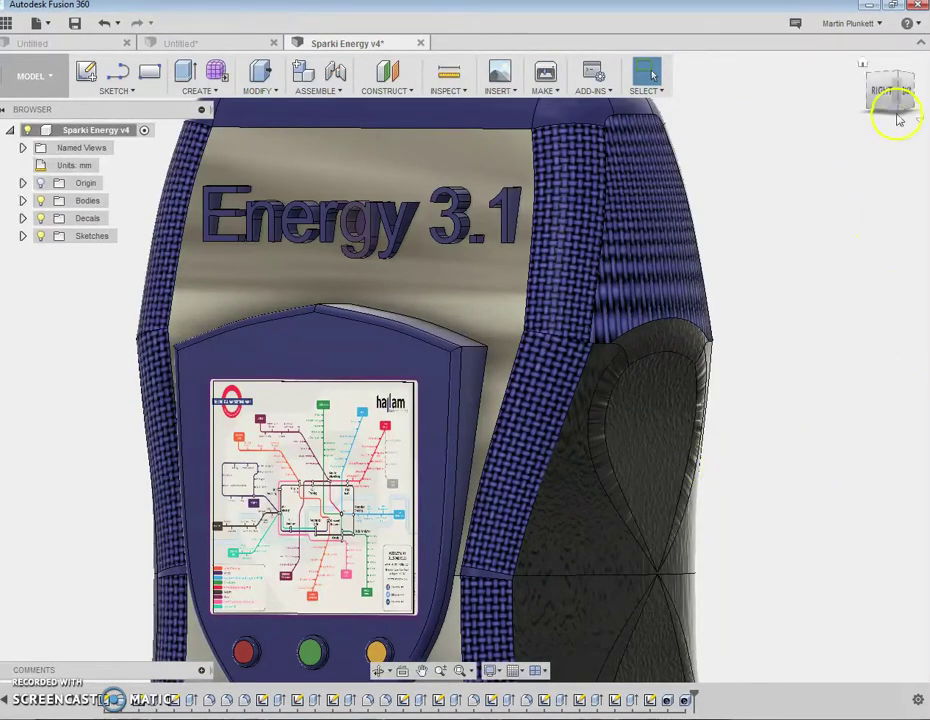
{"action": "left_click_drag", "start_coordinate": [899, 104], "coordinate": [914, 60]}
{"action": "scroll", "coordinate": [722, 338], "scroll_direction": "down", "scroll_amount": 3}
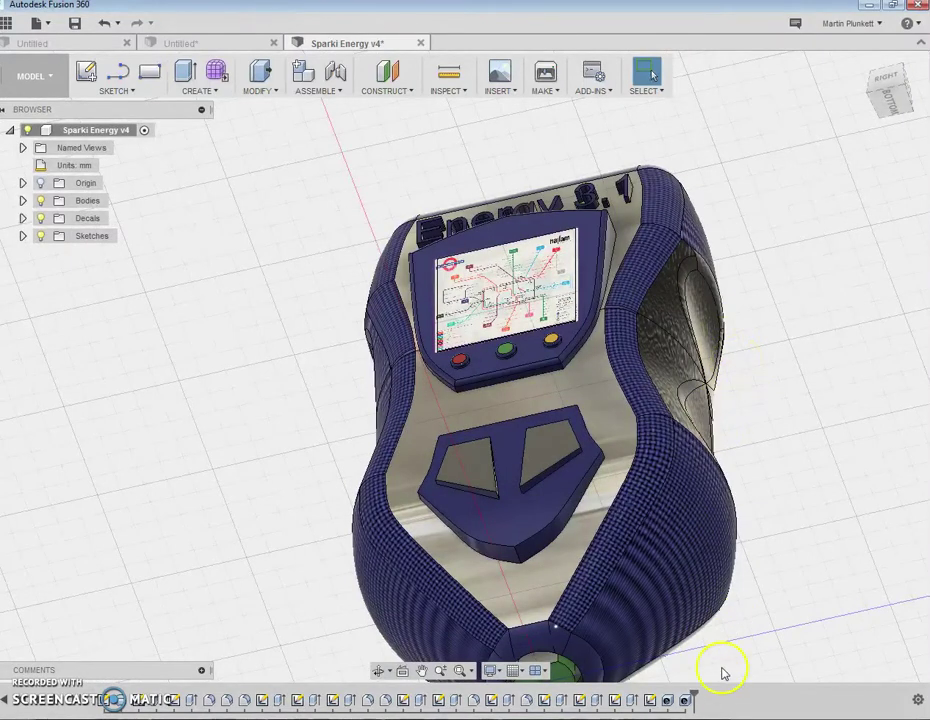
Roll the history back to just after Sketch1 and view the original profile outline from the back.
{"action": "mouse_move", "coordinate": [693, 698]}
{"action": "left_mouse_down"}
{"action": "mouse_move", "coordinate": [343, 669]}
{"action": "mouse_move", "coordinate": [110, 695]}
{"action": "left_mouse_up"}
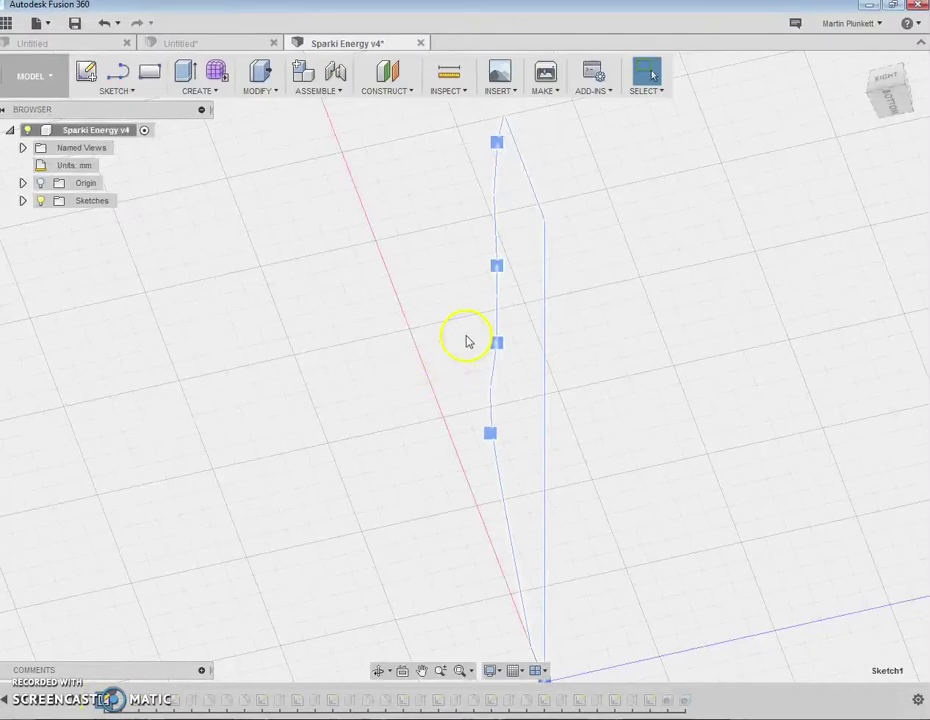
{"action": "left_click", "coordinate": [896, 84]}
{"action": "mouse_move", "coordinate": [22, 84]}
{"action": "left_mouse_down"}
{"action": "mouse_move", "coordinate": [839, 83]}
{"action": "mouse_move", "coordinate": [806, 75]}
{"action": "mouse_move", "coordinate": [806, 105]}
{"action": "mouse_move", "coordinate": [804, 88]}
{"action": "left_mouse_up"}
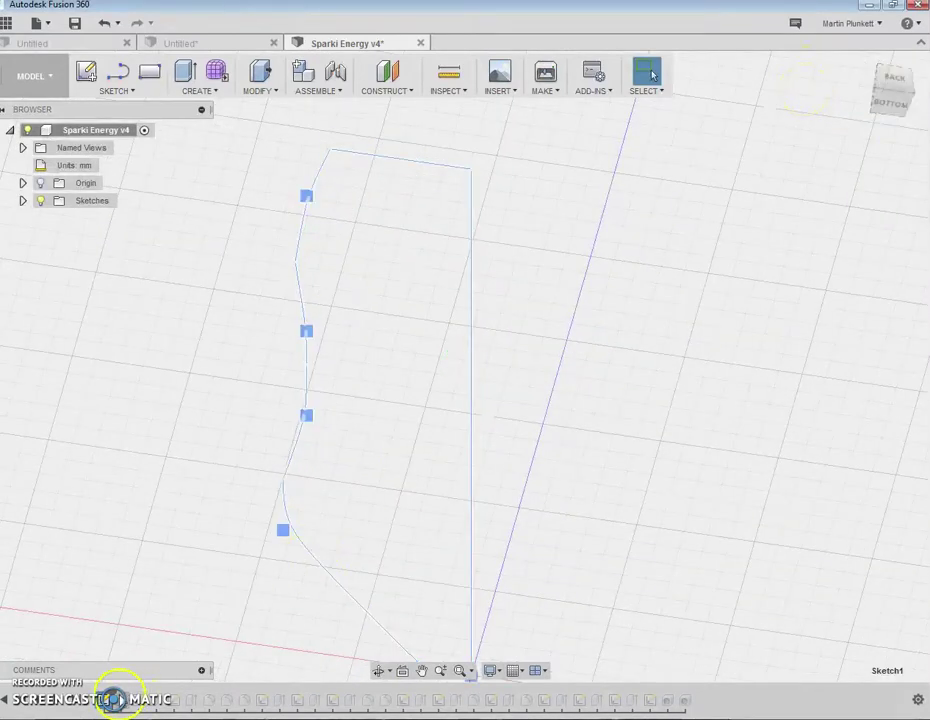
Roll the history forward to the final Digital-Marketing-Map-1500px decal and view the completed device from the grip side and at an angle.
{"action": "left_click_drag", "start_coordinate": [112, 699], "coordinate": [686, 700]}
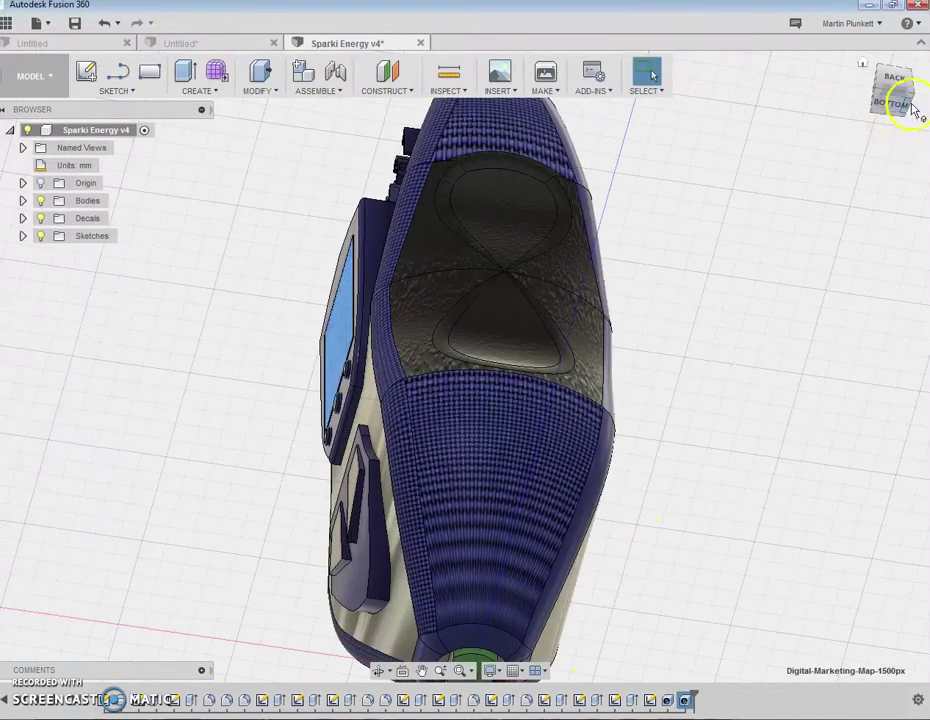
{"action": "mouse_move", "coordinate": [910, 101]}
{"action": "left_mouse_down"}
{"action": "mouse_move", "coordinate": [920, 120]}
{"action": "mouse_move", "coordinate": [929, 118]}
{"action": "left_mouse_up"}
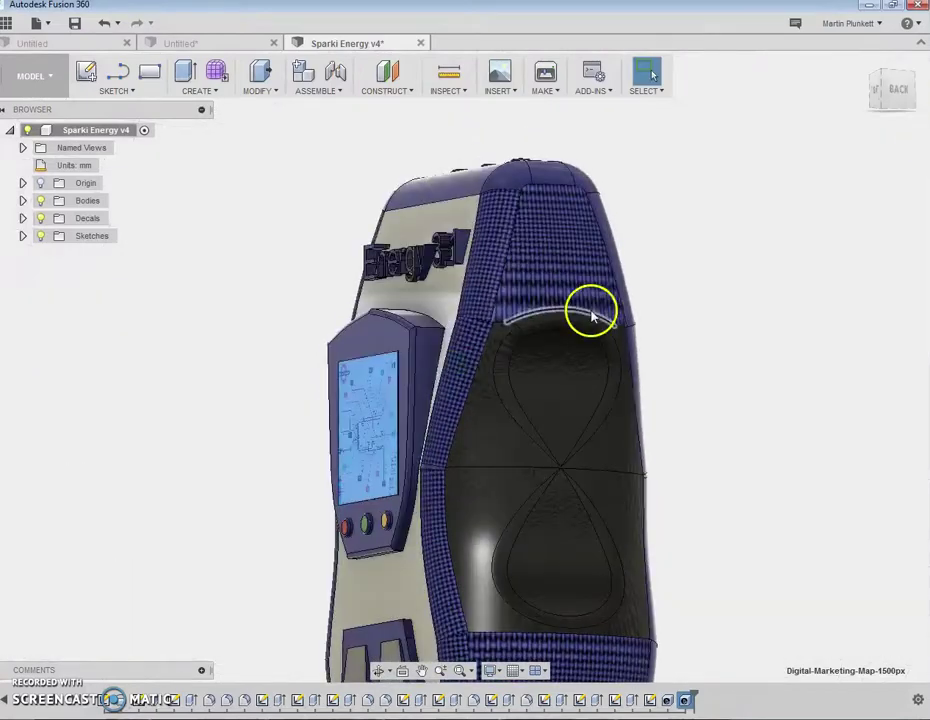
{"action": "scroll", "coordinate": [591, 315], "scroll_direction": "down", "scroll_amount": 3}
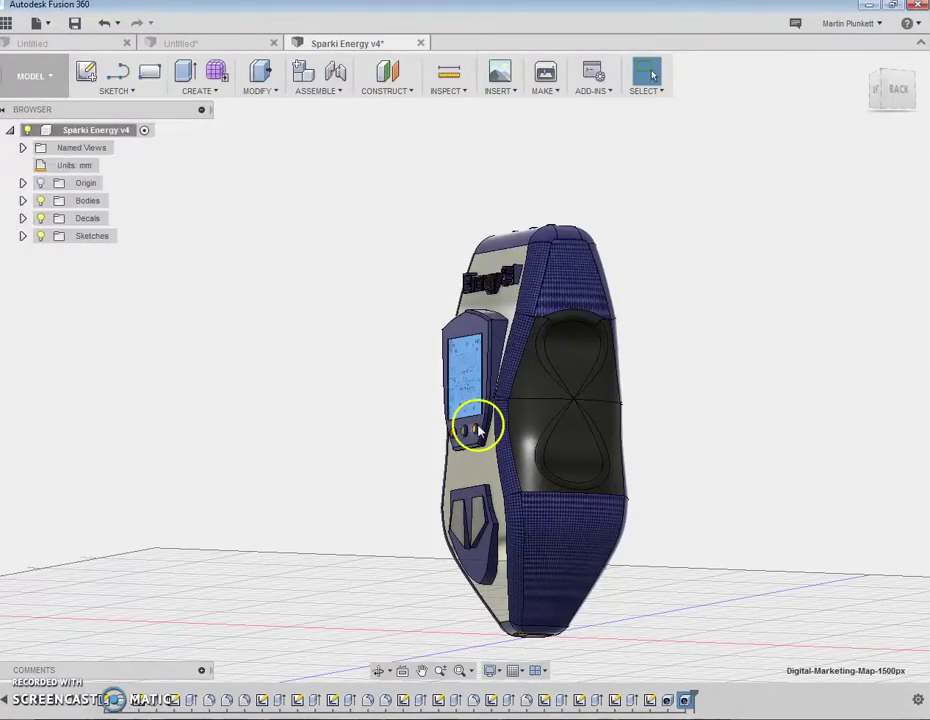
{"action": "scroll", "coordinate": [480, 431], "scroll_direction": "up", "scroll_amount": 1}
{"action": "scroll", "coordinate": [480, 431], "scroll_direction": "down", "scroll_amount": 2}
{"action": "middle_click_drag", "start_coordinate": [855, 138], "coordinate": [905, 124], "text": "shift"}
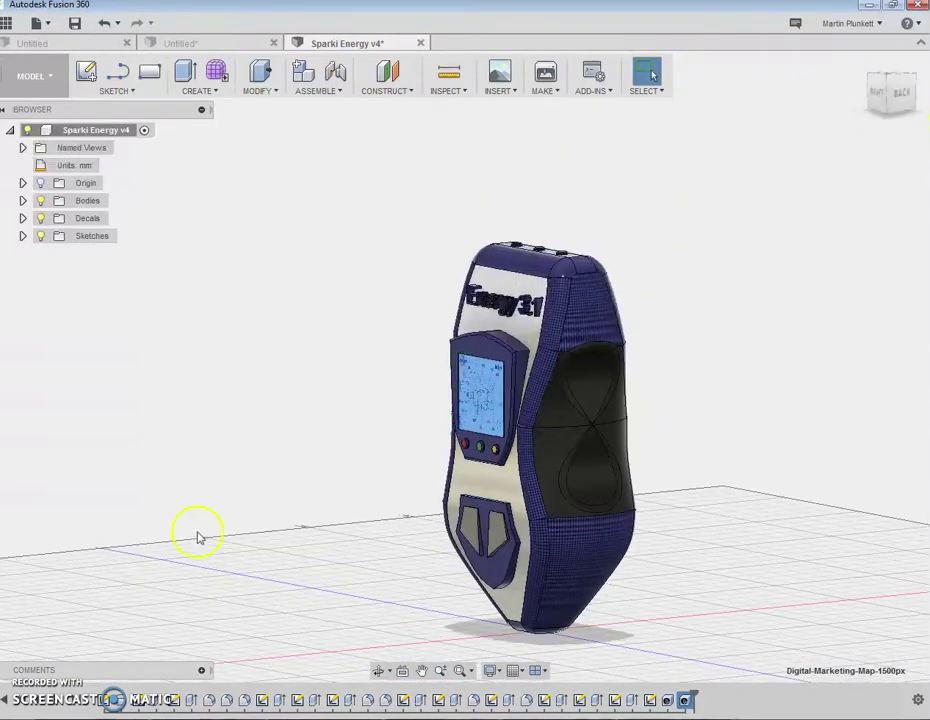